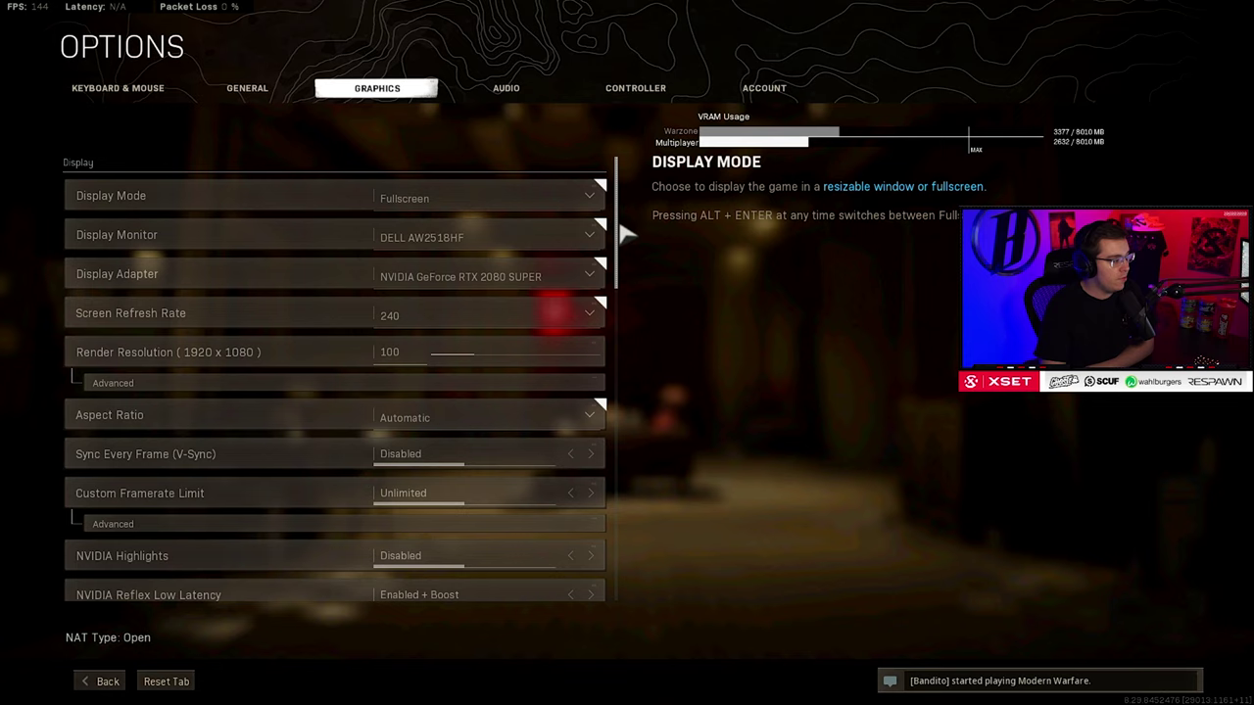
Examine the graphics settings from Display through Details & Textures and Shadow & Lighting to Post Processing Effects
{"action": "scroll", "coordinate": [617, 255], "scroll_direction": "down", "scroll_amount": 2}
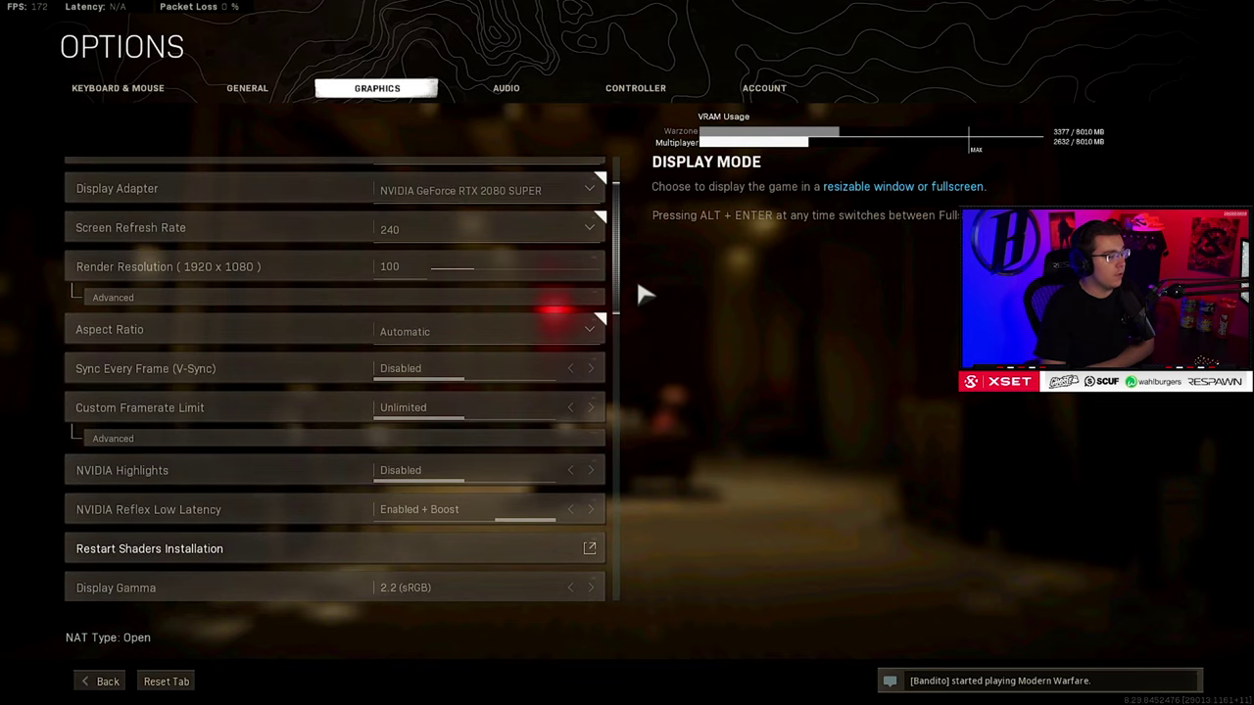
{"action": "scroll", "coordinate": [636, 277], "scroll_direction": "down", "scroll_amount": 2}
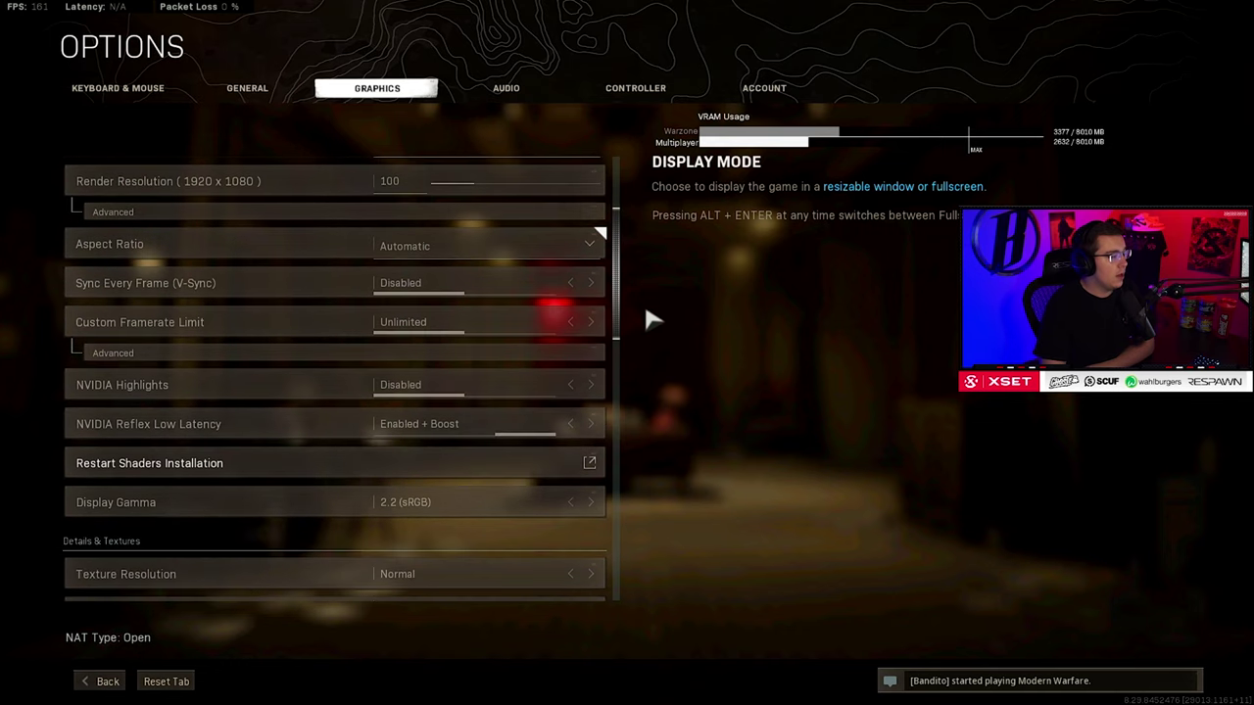
{"action": "scroll", "coordinate": [648, 319], "scroll_direction": "down", "scroll_amount": 2}
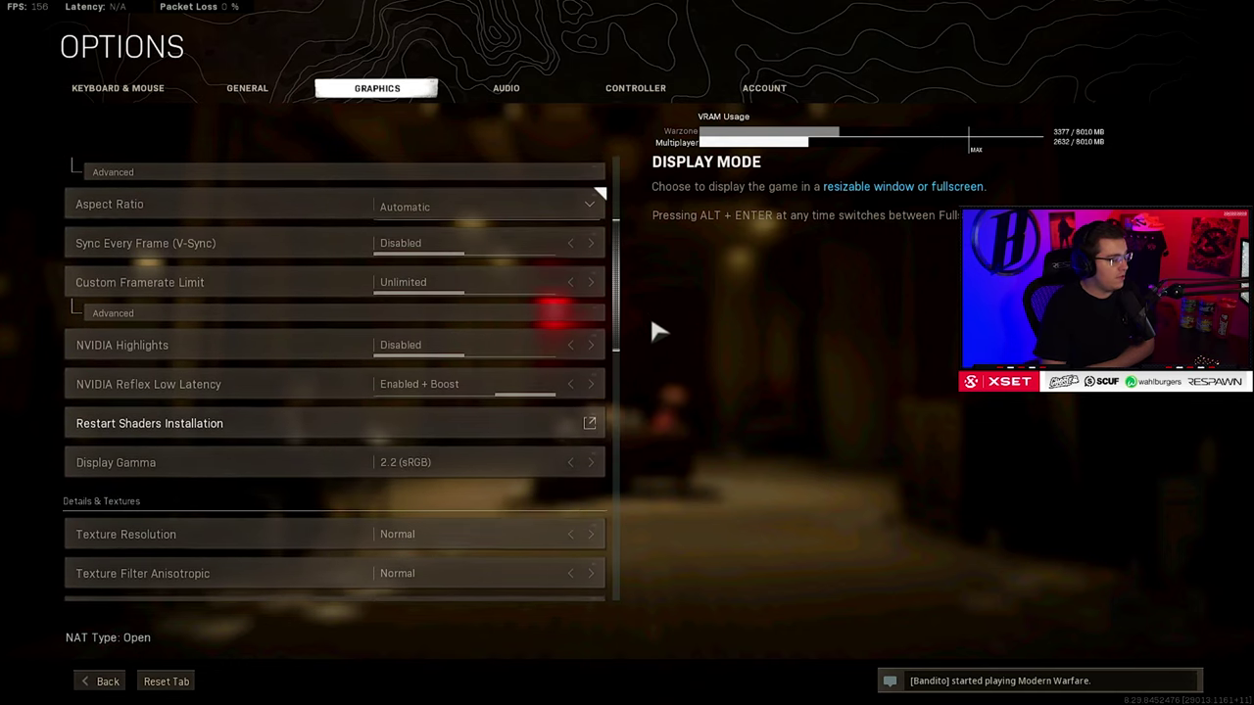
{"action": "scroll", "coordinate": [652, 339], "scroll_direction": "down", "scroll_amount": 2}
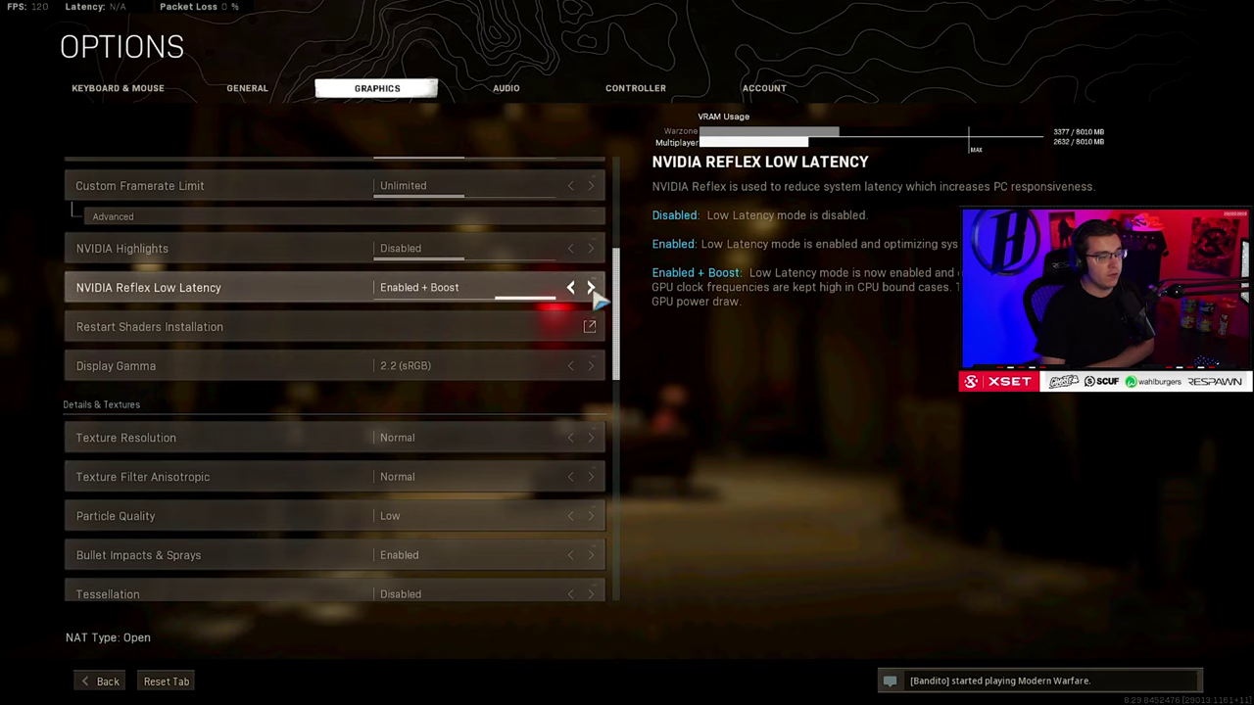
{"action": "scroll", "coordinate": [621, 303], "scroll_direction": "down", "scroll_amount": 3}
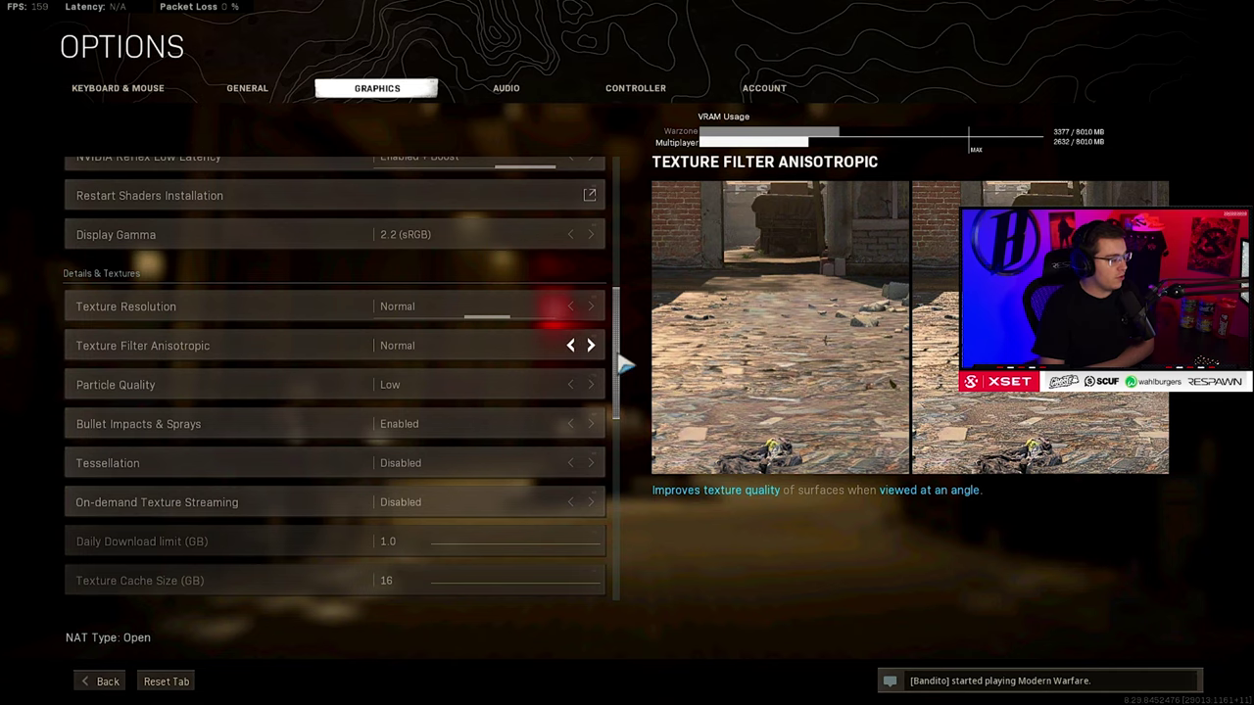
{"action": "left_click_drag", "start_coordinate": [621, 362], "coordinate": [622, 448]}
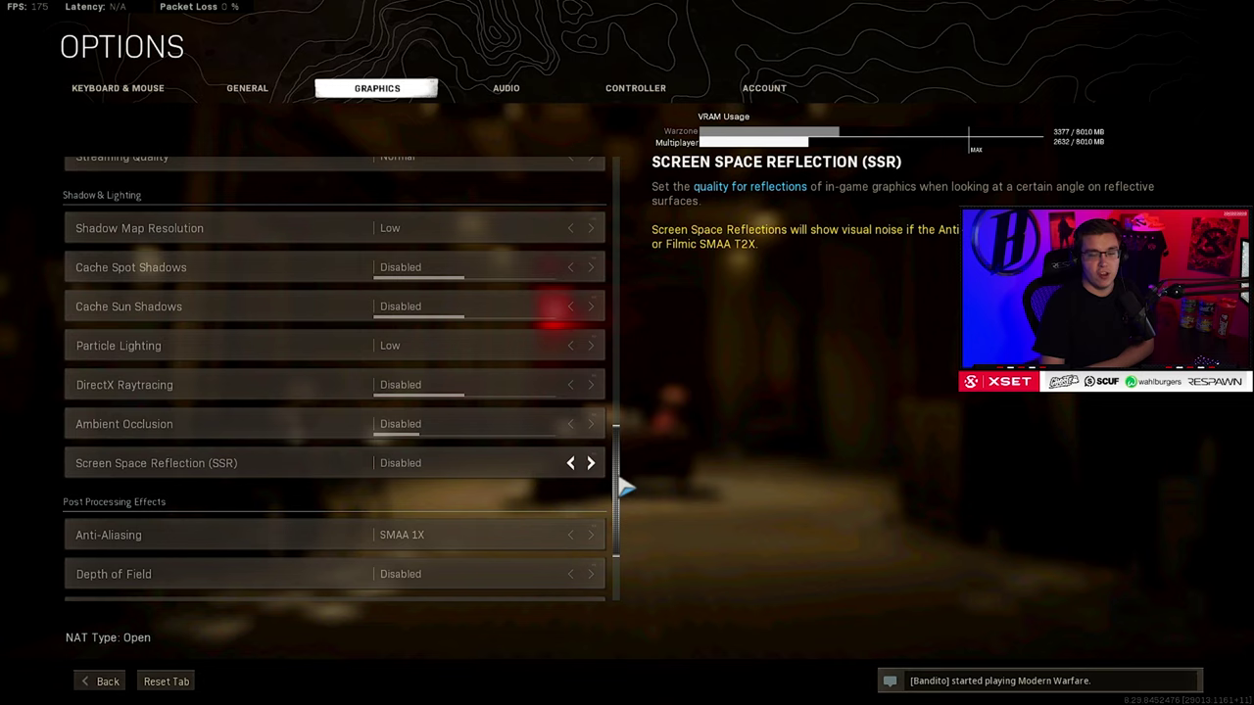
{"action": "left_click_drag", "start_coordinate": [632, 483], "coordinate": [647, 544]}
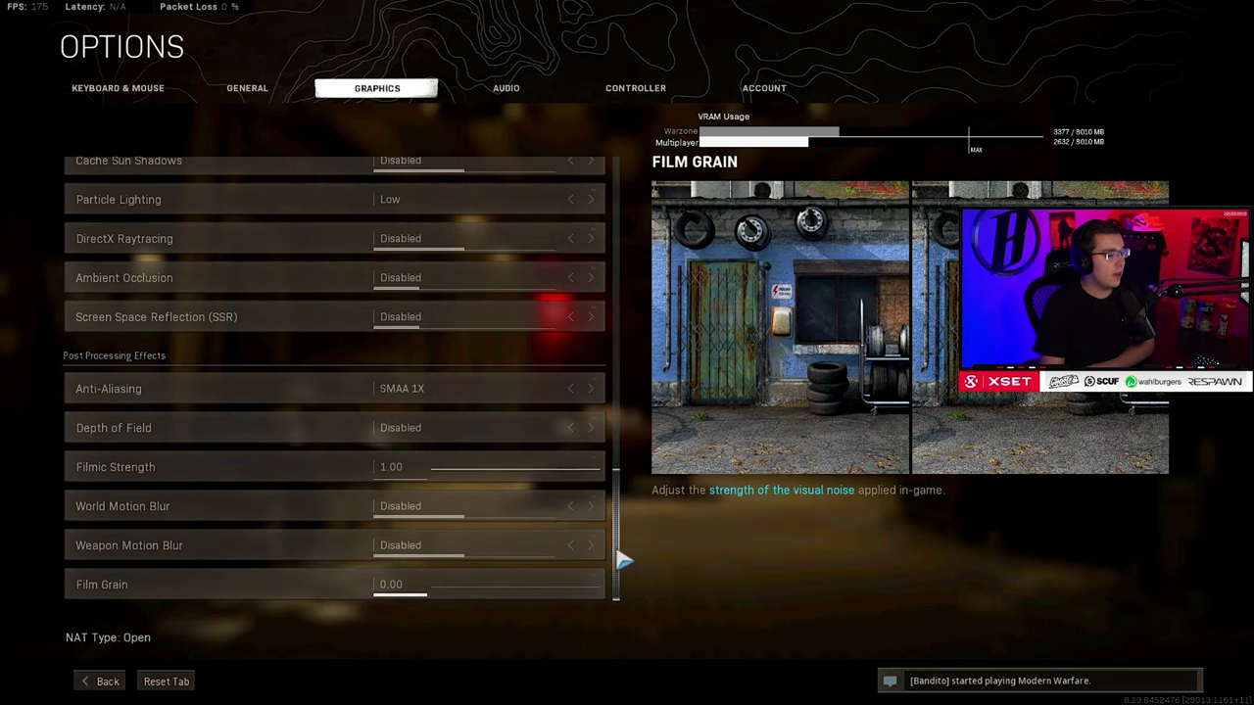
Examine the general settings, from field of view and HUD options down to telemetry
{"action": "key", "text": "q"}
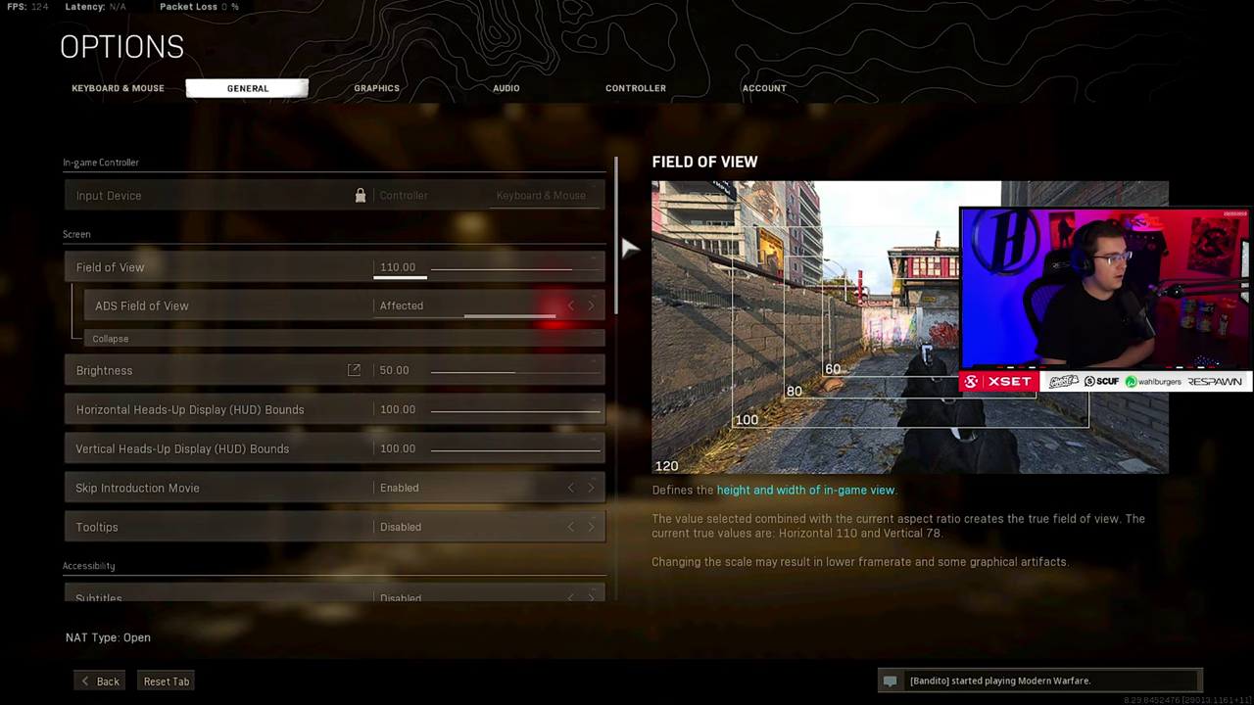
{"action": "scroll", "coordinate": [620, 249], "scroll_direction": "down", "scroll_amount": 1}
{"action": "scroll", "coordinate": [620, 250], "scroll_direction": "down", "scroll_amount": 5}
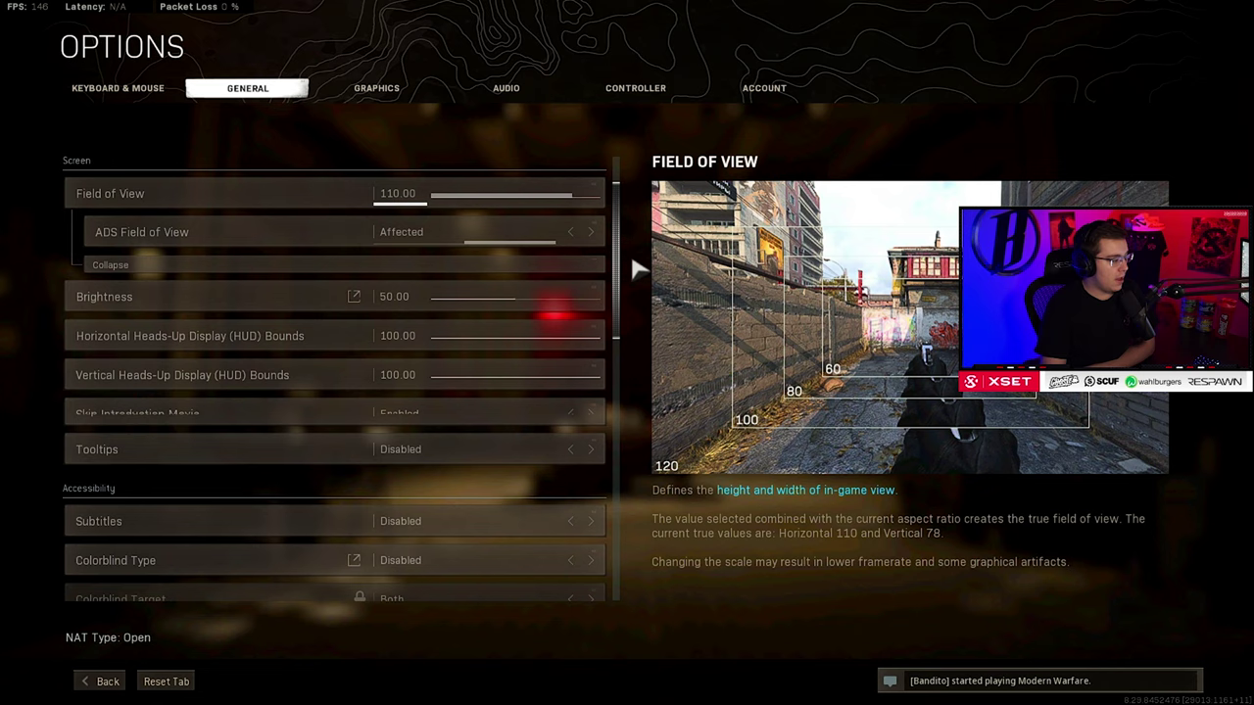
{"action": "scroll", "coordinate": [637, 299], "scroll_direction": "down", "scroll_amount": 5}
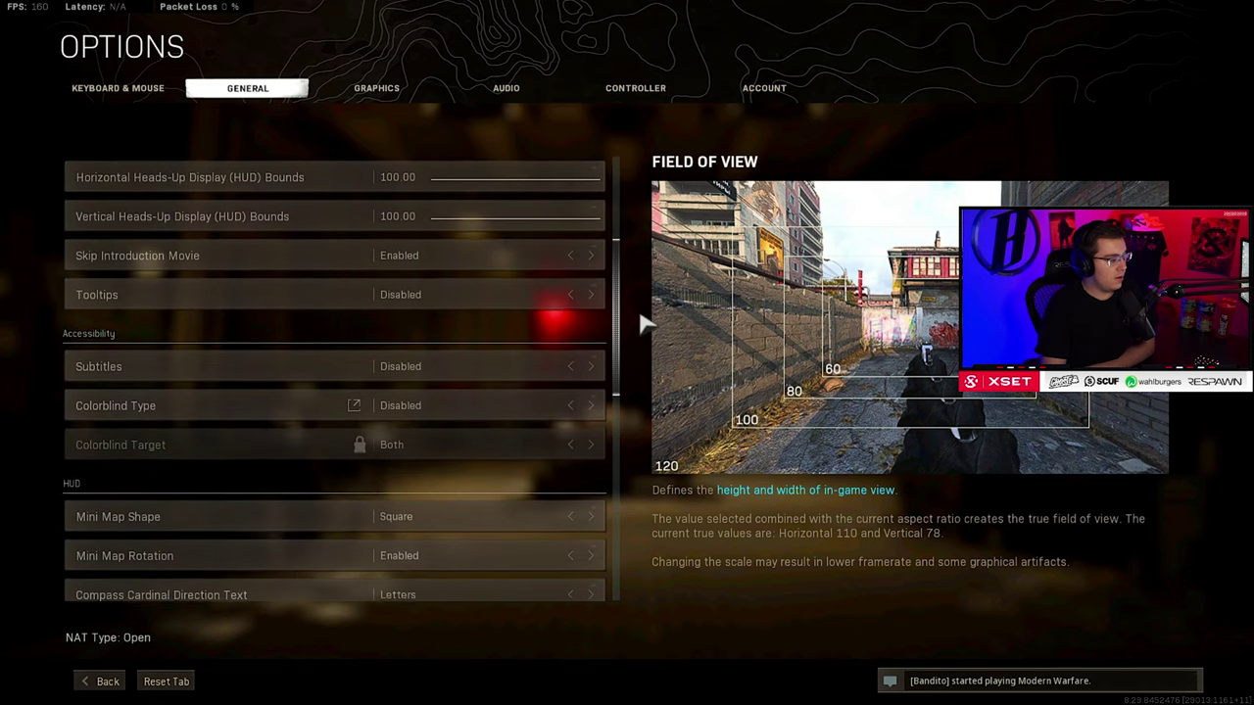
{"action": "scroll", "coordinate": [644, 362], "scroll_direction": "down", "scroll_amount": 6}
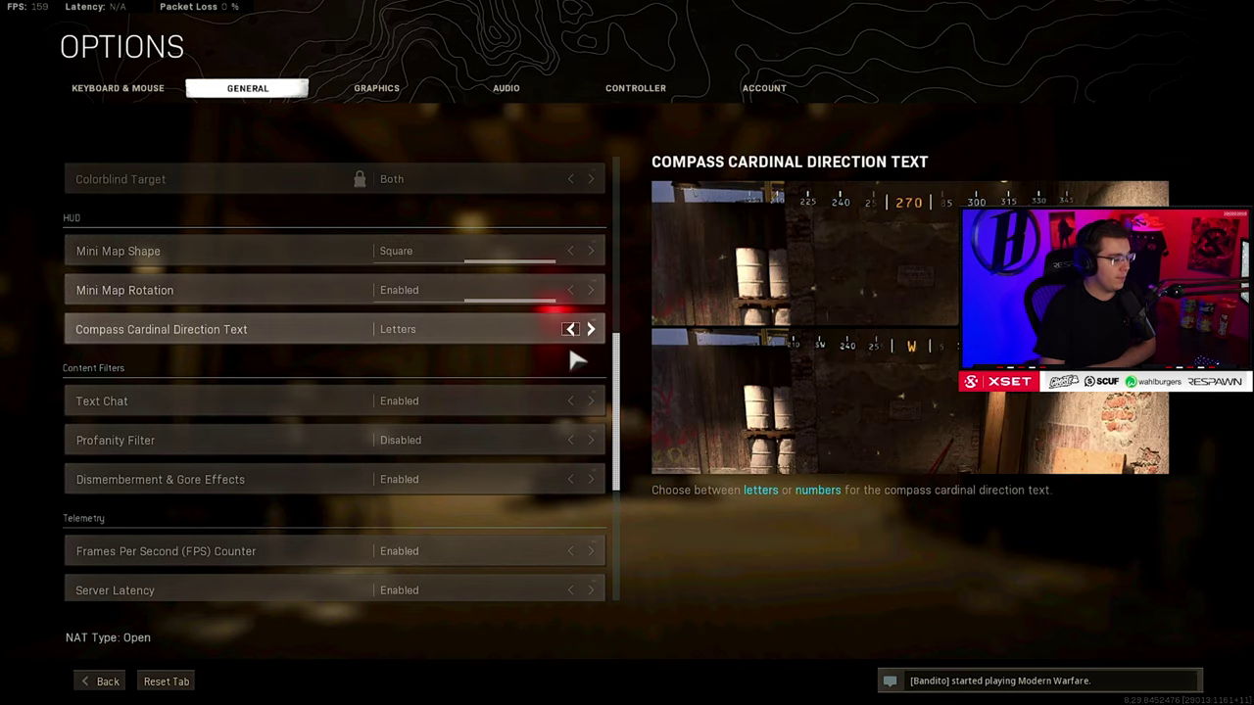
{"action": "scroll", "coordinate": [630, 392], "scroll_direction": "down", "scroll_amount": 4}
{"action": "scroll", "coordinate": [630, 428], "scroll_direction": "down", "scroll_amount": 5}
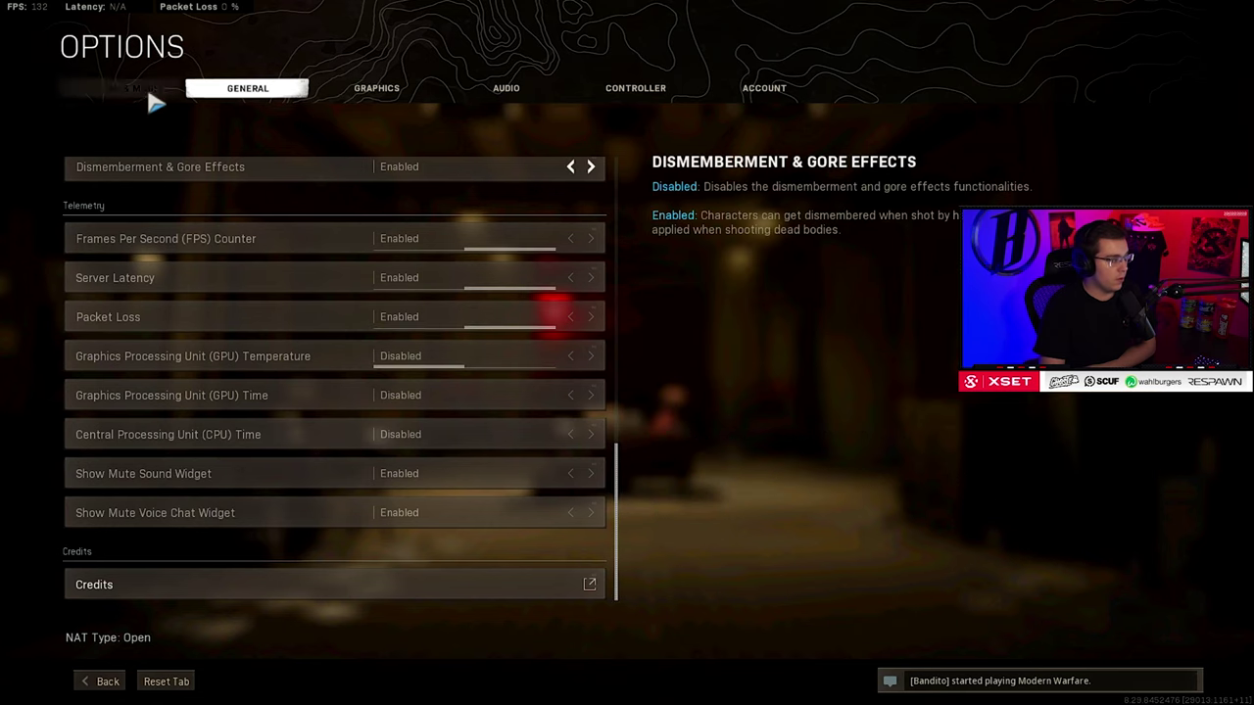
Examine the keyboard and mouse sensitivity settings, with the advanced Mouse Sensitivity and Aim Down Sight options expanded
{"action": "left_click", "coordinate": [146, 91]}
{"action": "left_click", "coordinate": [194, 203]}
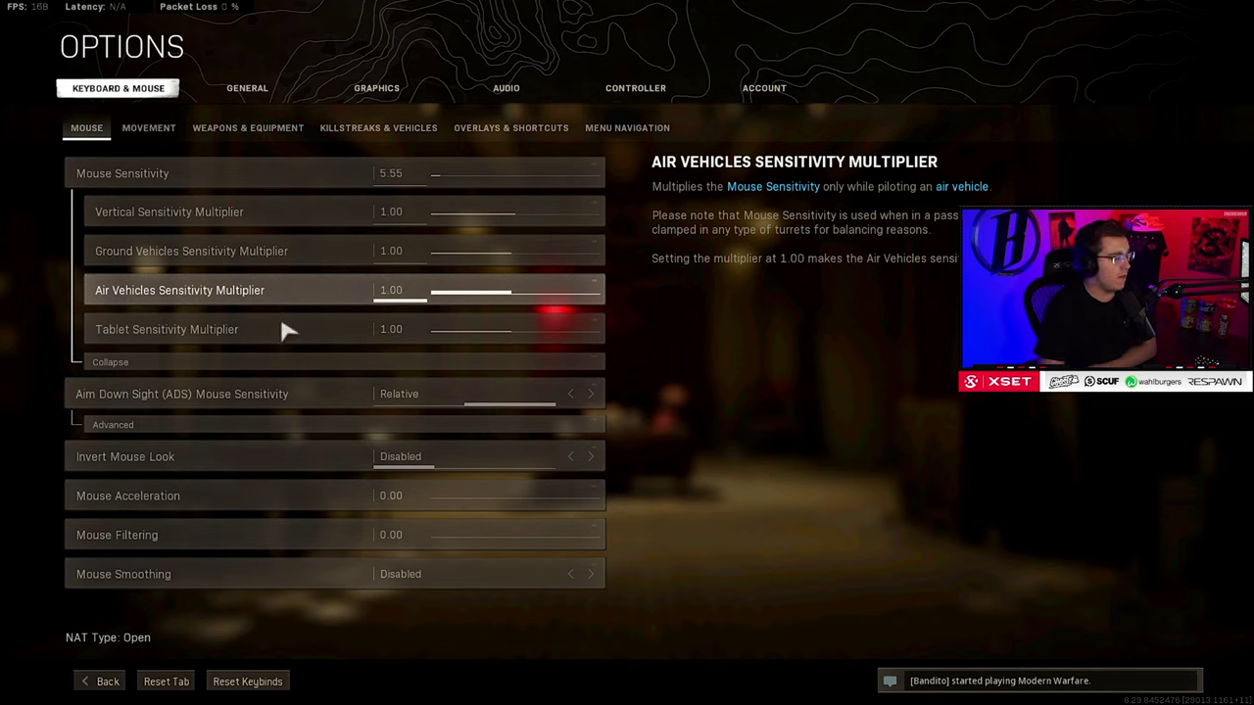
{"action": "left_click", "coordinate": [243, 427]}
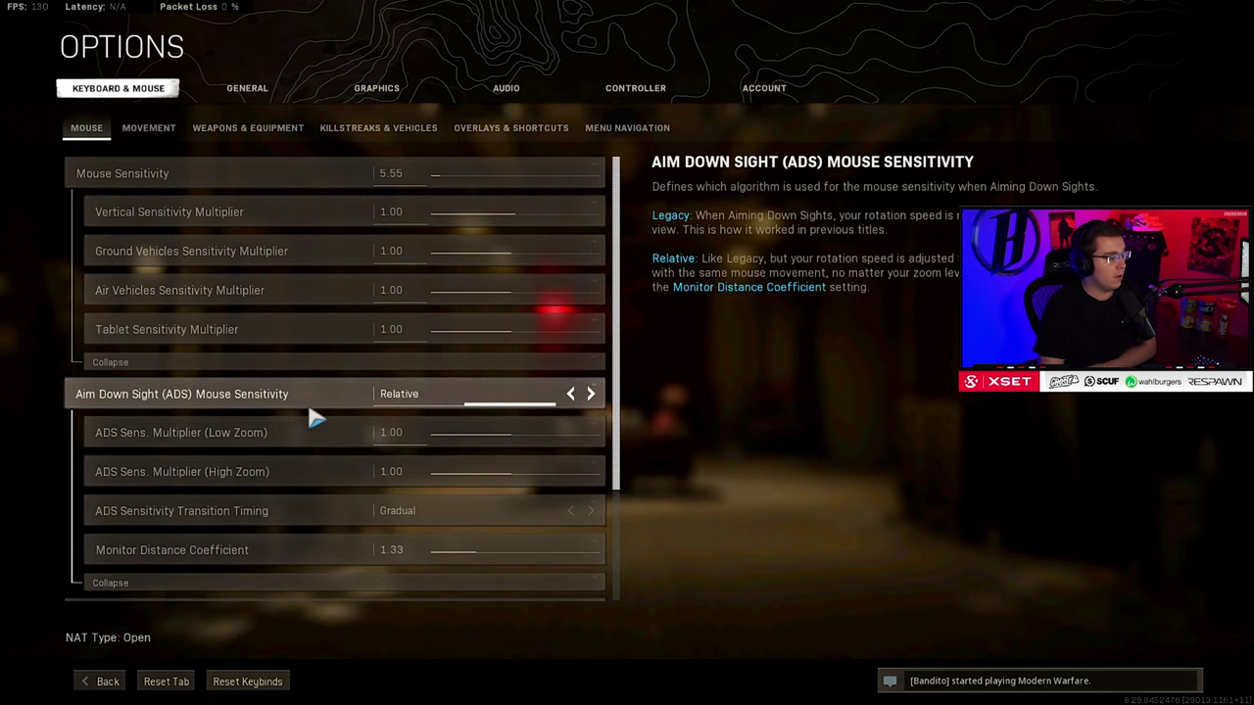
{"action": "scroll", "coordinate": [617, 323], "scroll_direction": "down", "scroll_amount": 3}
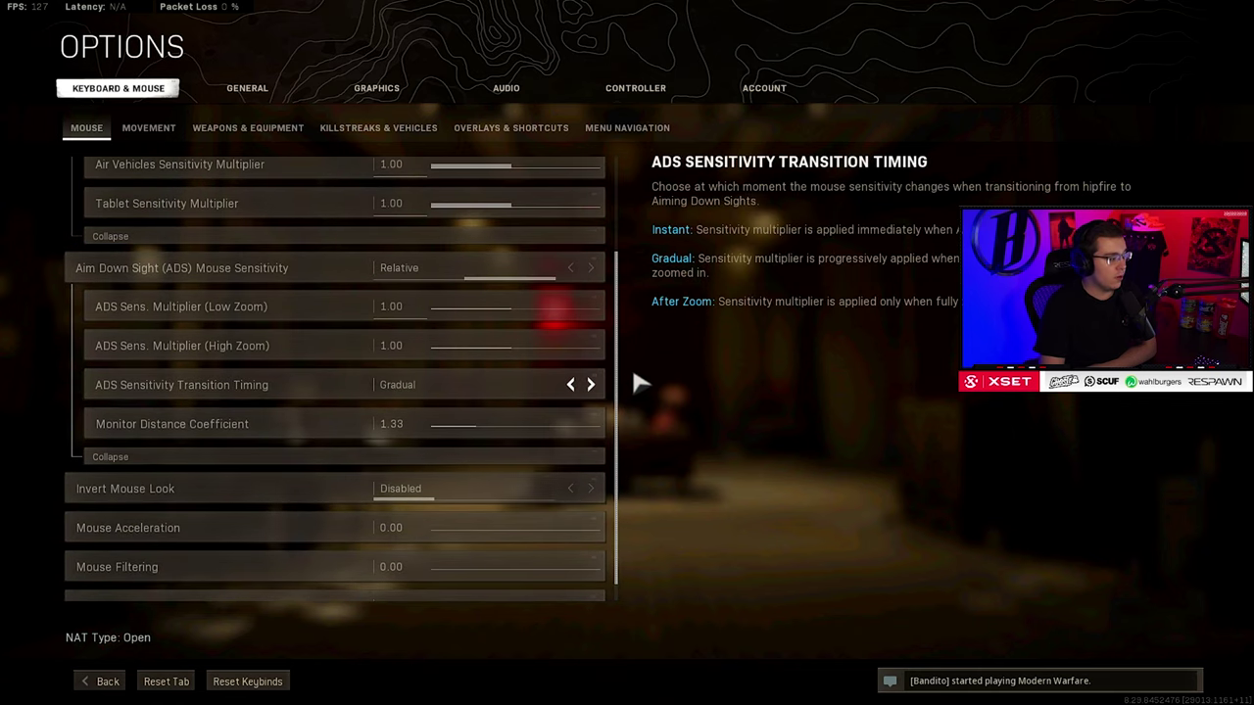
{"action": "scroll", "coordinate": [618, 382], "scroll_direction": "down", "scroll_amount": 1}
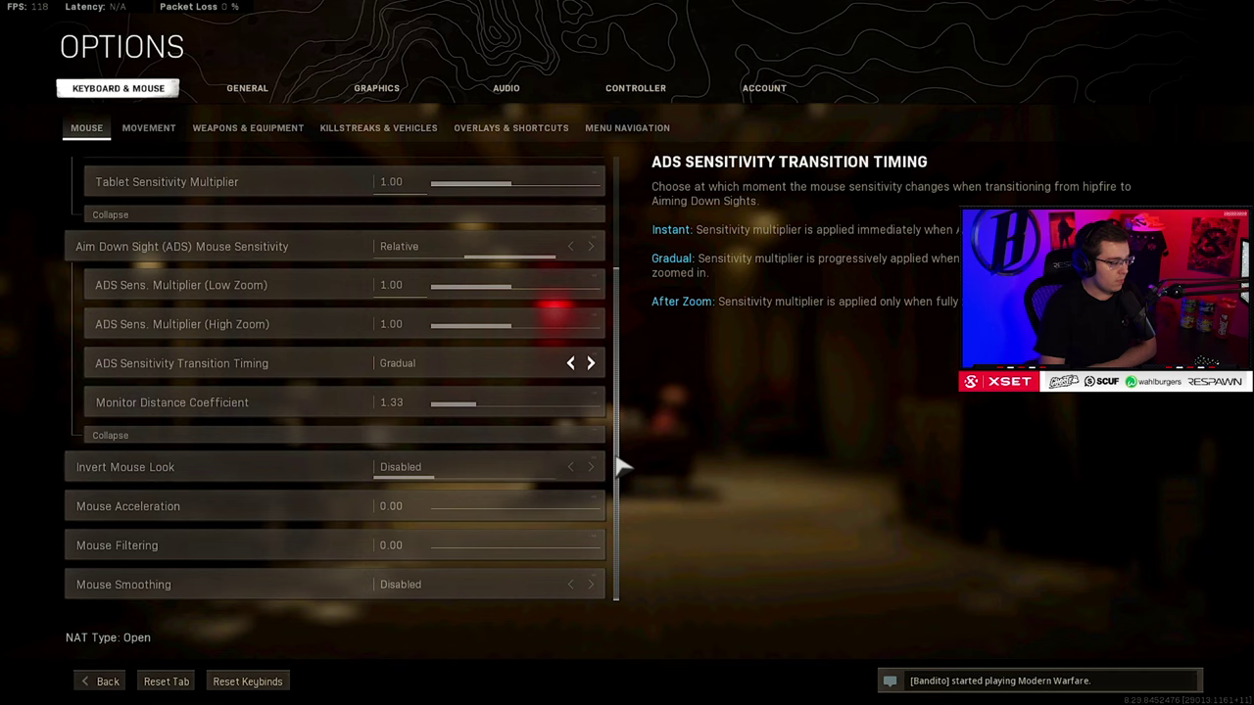
Examine the keyboard and mouse behaviors and keybinds for Movement and for Weapons & Equipment
{"action": "left_click", "coordinate": [145, 135]}
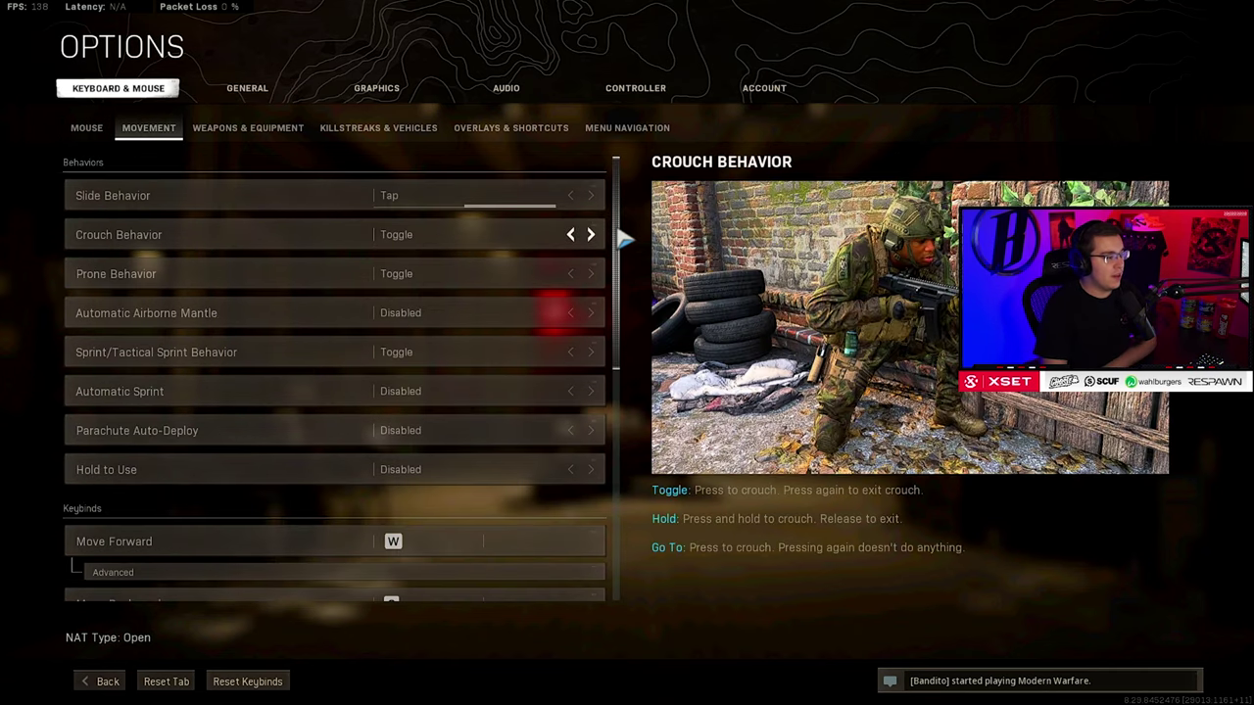
{"action": "left_click_drag", "start_coordinate": [618, 224], "coordinate": [627, 457]}
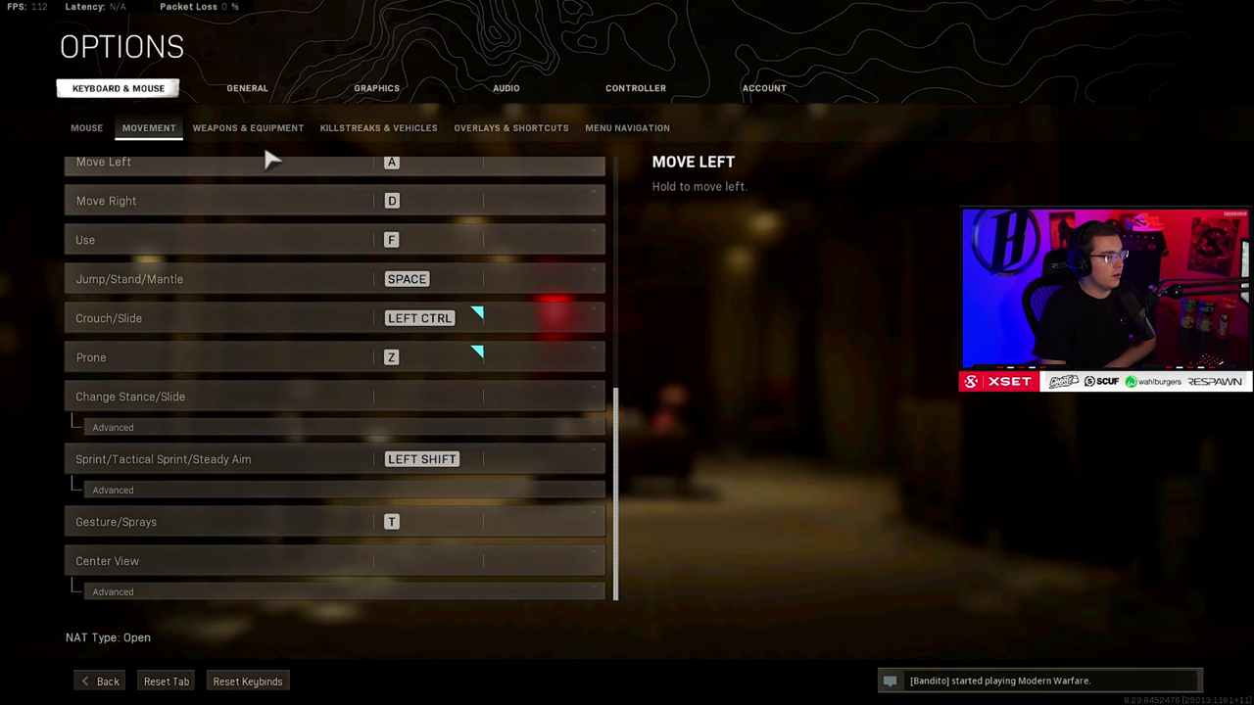
{"action": "left_click", "coordinate": [248, 127]}
{"action": "left_click_drag", "start_coordinate": [623, 233], "coordinate": [645, 510]}
Examine the keyboard and mouse settings for Killstreaks & Vehicles, Overlays & Shortcuts and Menu Navigation
{"action": "left_click", "coordinate": [367, 127]}
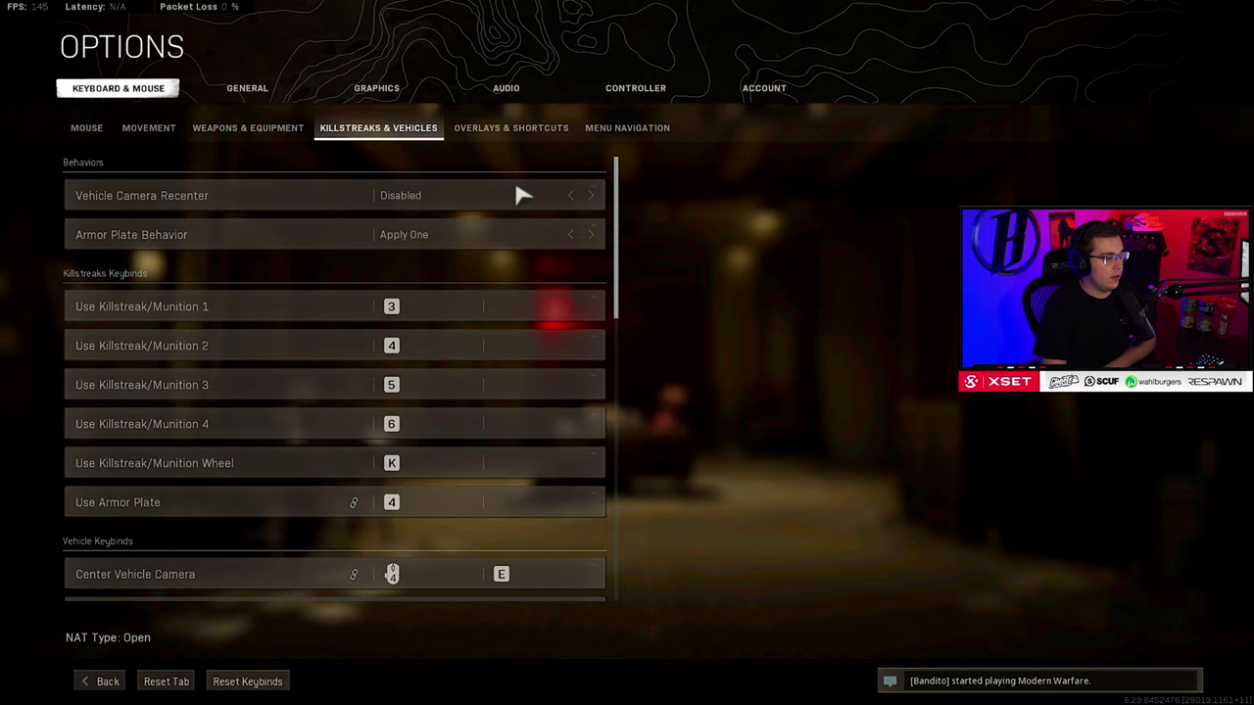
{"action": "left_click_drag", "start_coordinate": [624, 266], "coordinate": [632, 215]}
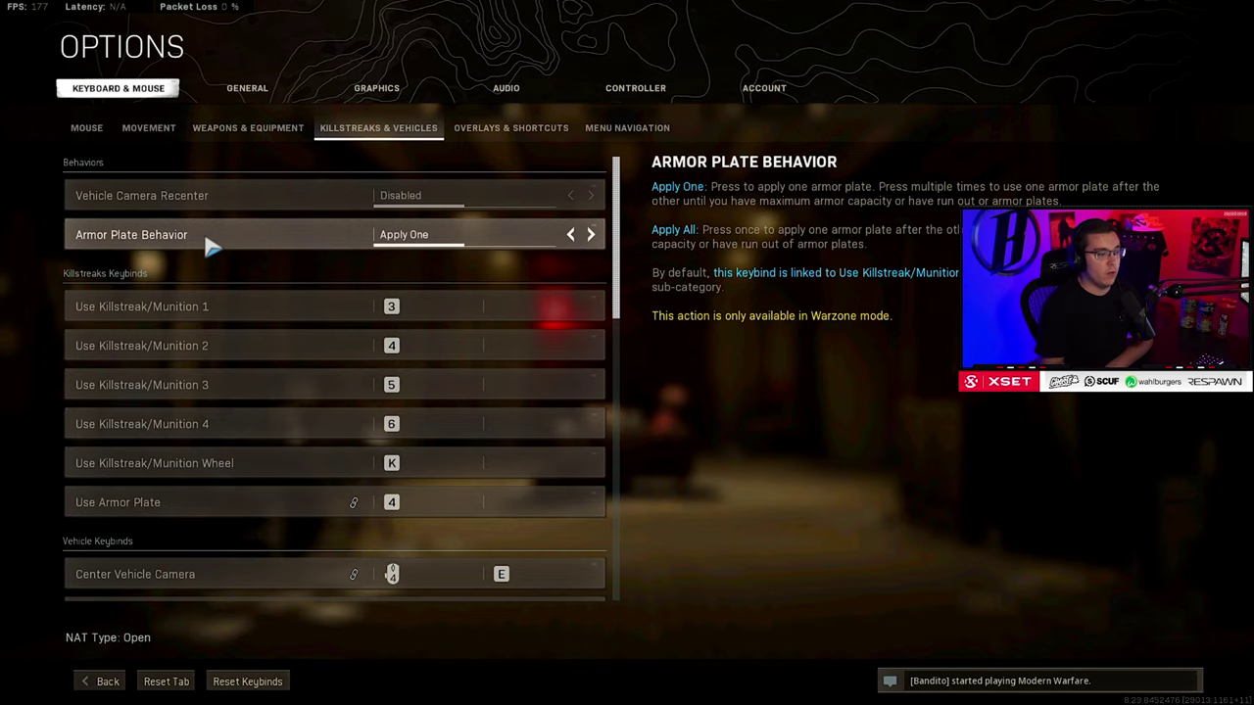
{"action": "left_click", "coordinate": [468, 130]}
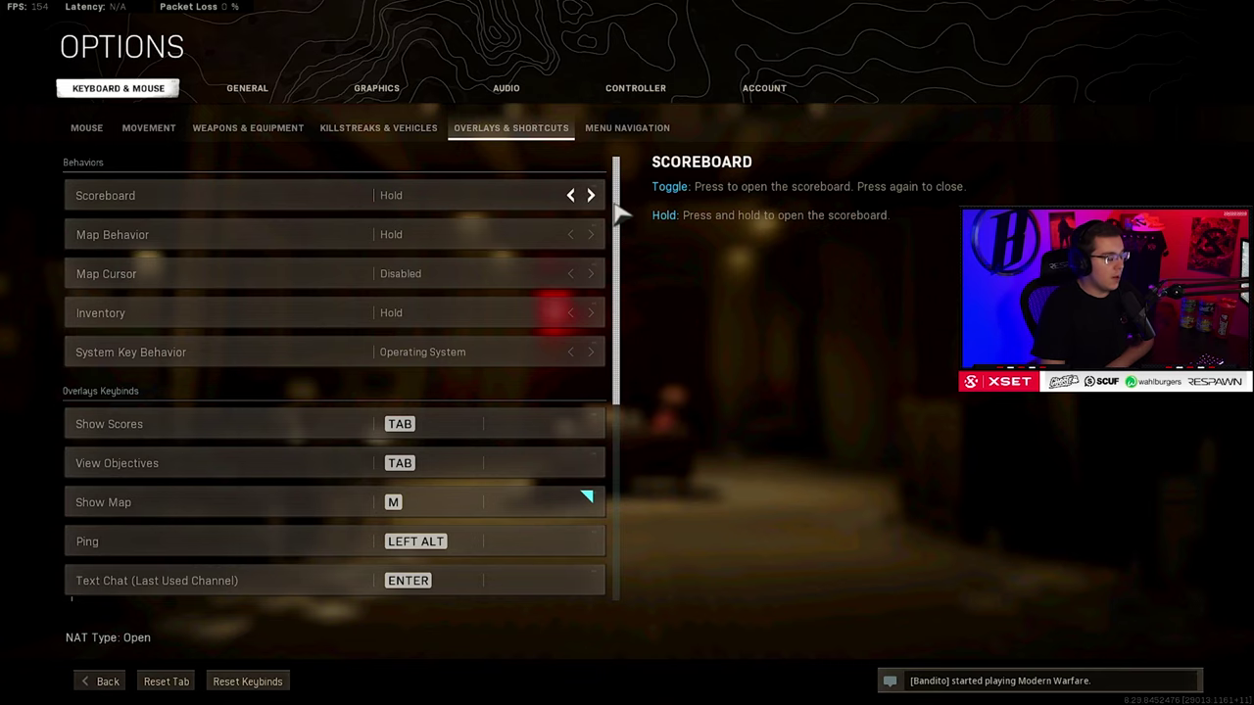
{"action": "left_click_drag", "start_coordinate": [617, 222], "coordinate": [639, 476]}
{"action": "left_click", "coordinate": [617, 121]}
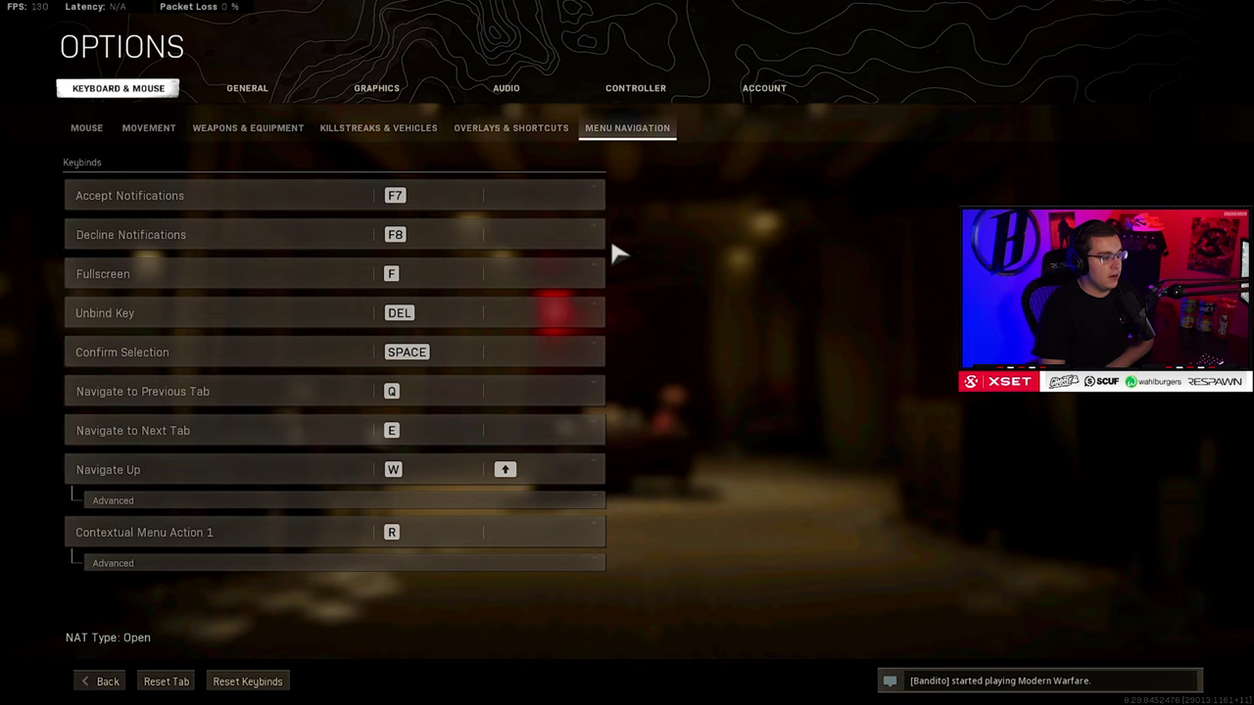
Examine the audio volume and voice chat settings and the controller sensitivity and weapon settings
{"action": "left_click", "coordinate": [509, 90]}
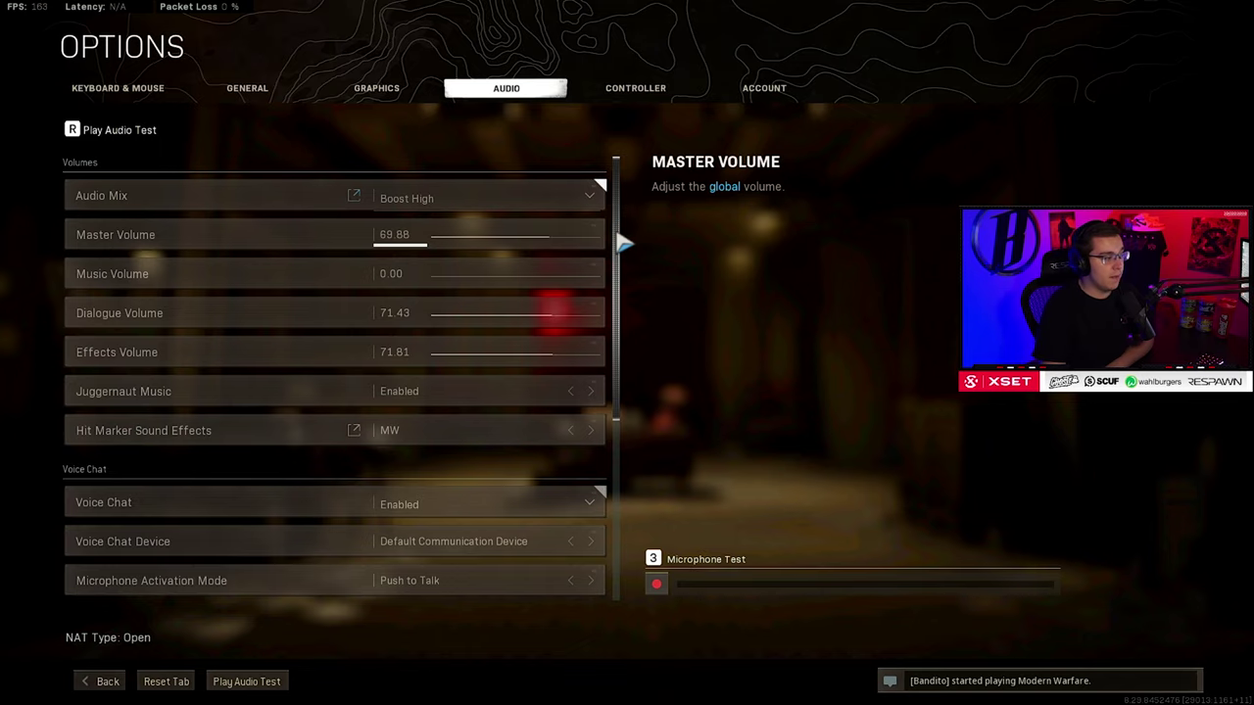
{"action": "scroll", "coordinate": [623, 243], "scroll_direction": "down", "scroll_amount": 5}
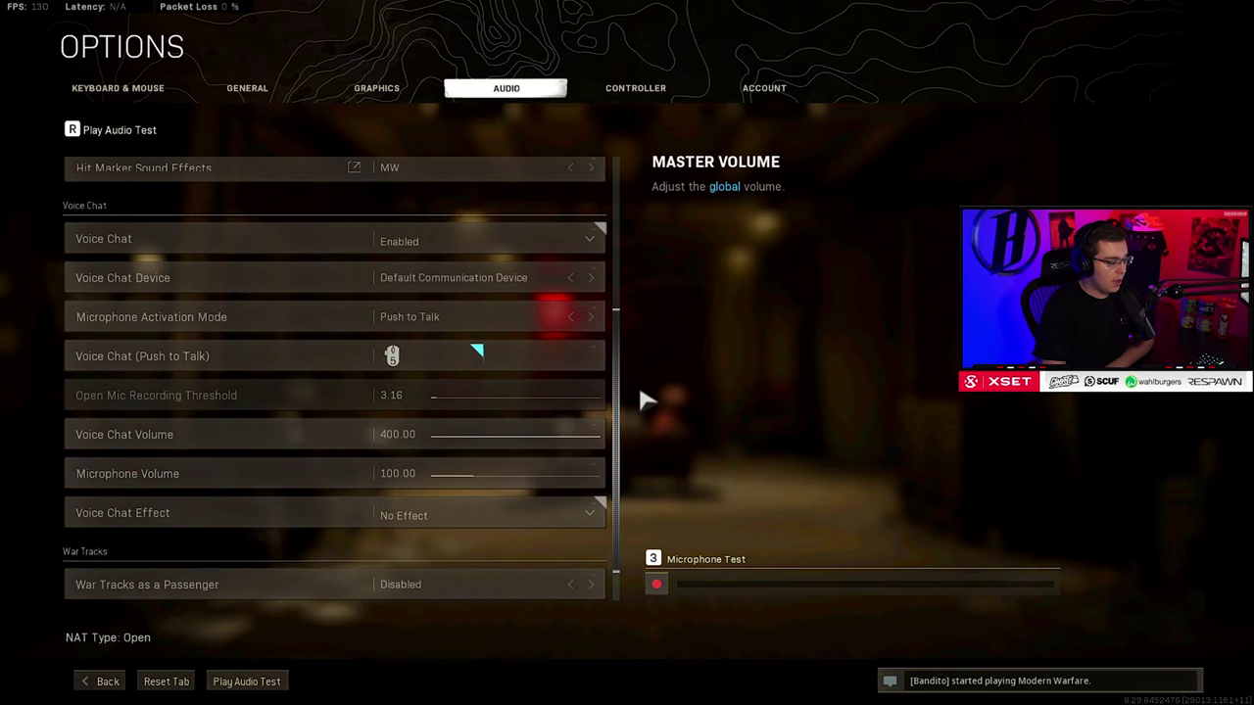
{"action": "left_click", "coordinate": [635, 90]}
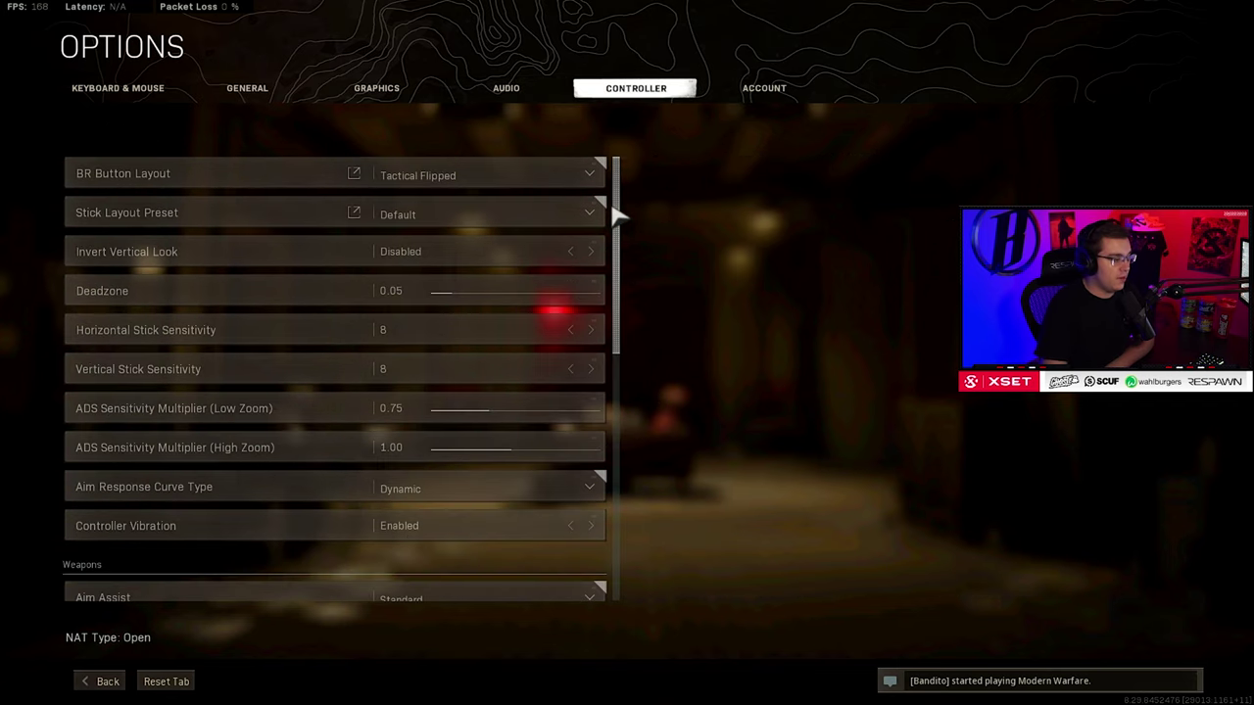
{"action": "scroll", "coordinate": [621, 223], "scroll_direction": "down", "scroll_amount": 3}
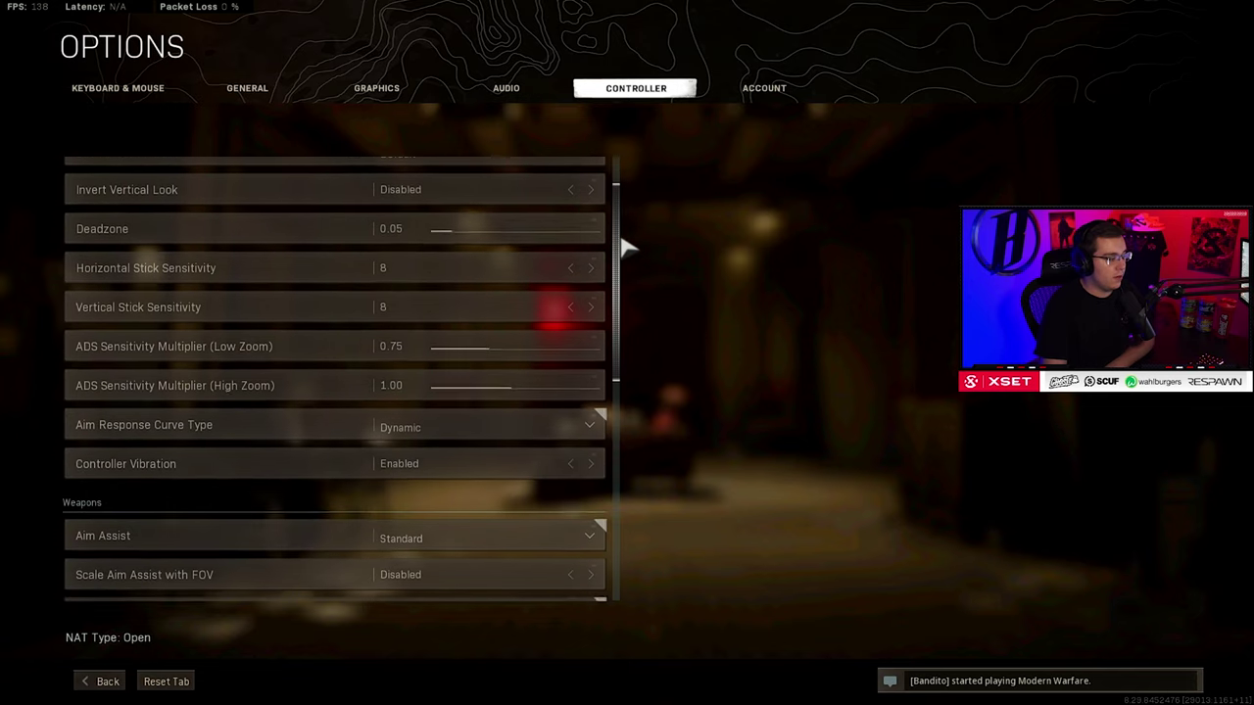
{"action": "scroll", "coordinate": [627, 273], "scroll_direction": "down", "scroll_amount": 5}
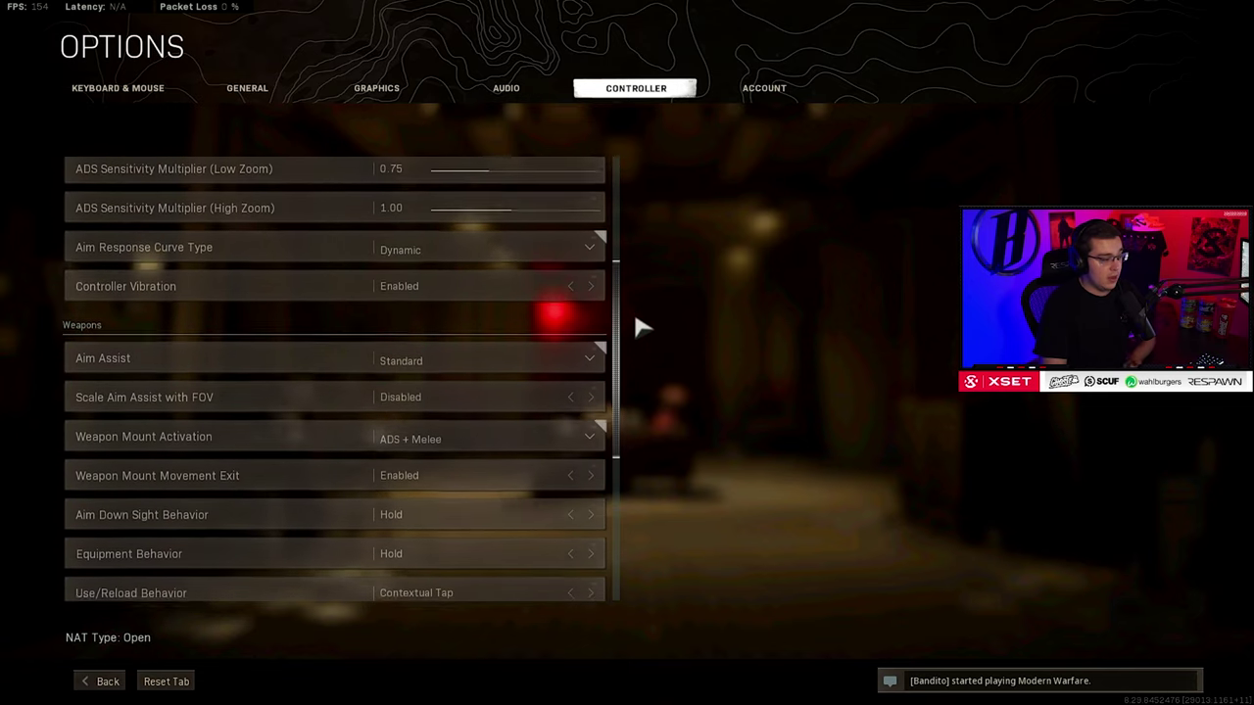
{"action": "scroll", "coordinate": [650, 392], "scroll_direction": "down", "scroll_amount": 5}
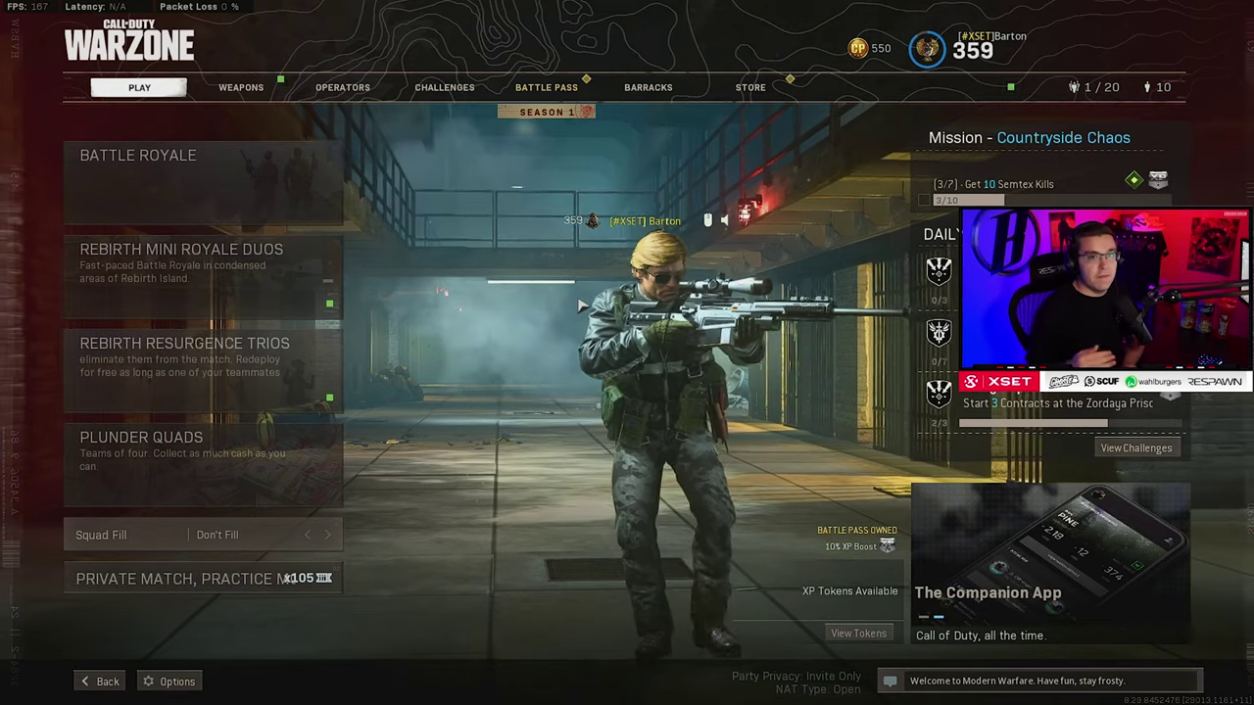
Open the GeForce Experience game filter and examine the expanded Sharpen, Brightness / Contrast and Color filter values
{"action": "key", "text": "alt+z"}
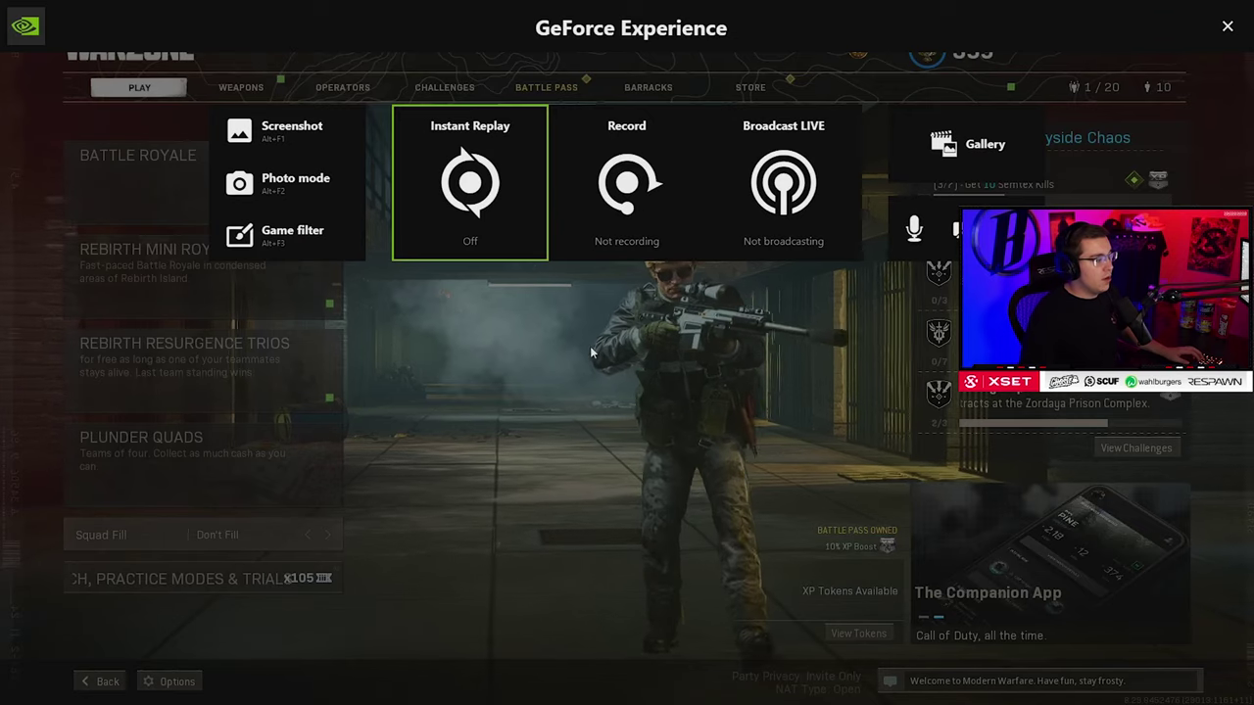
{"action": "left_click", "coordinate": [293, 253]}
{"action": "left_click", "coordinate": [117, 223]}
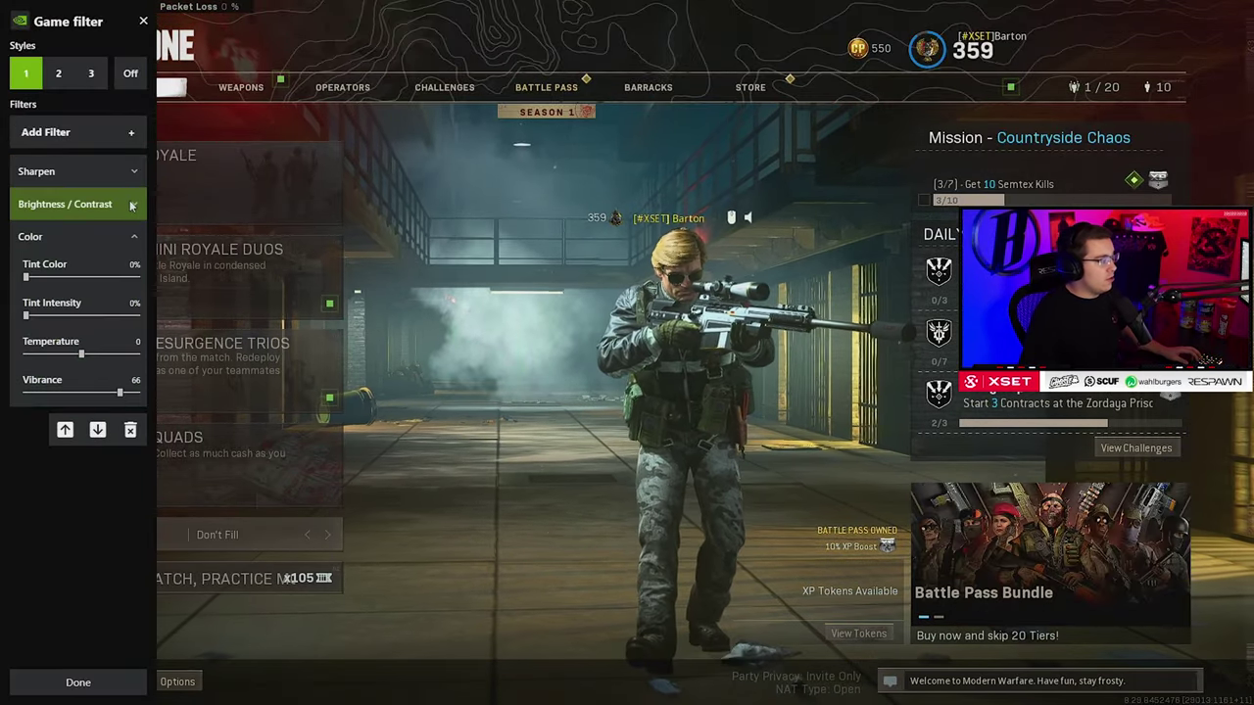
{"action": "left_click", "coordinate": [117, 204]}
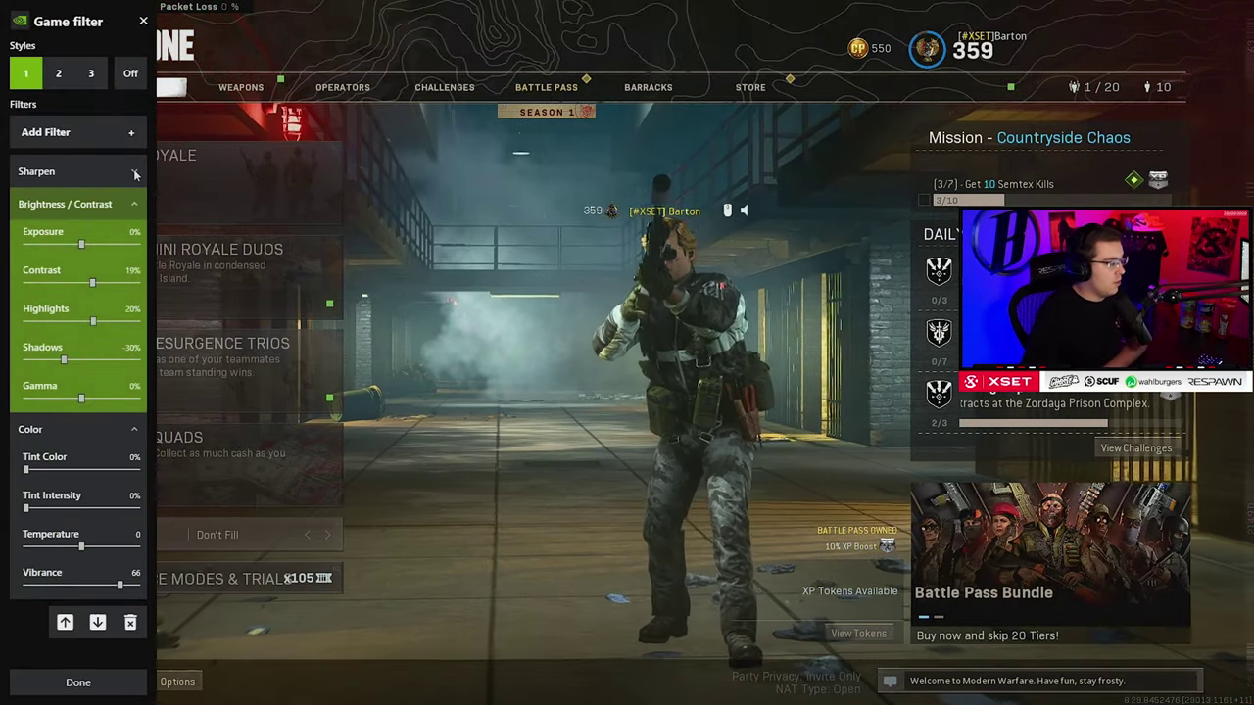
{"action": "left_click", "coordinate": [137, 170]}
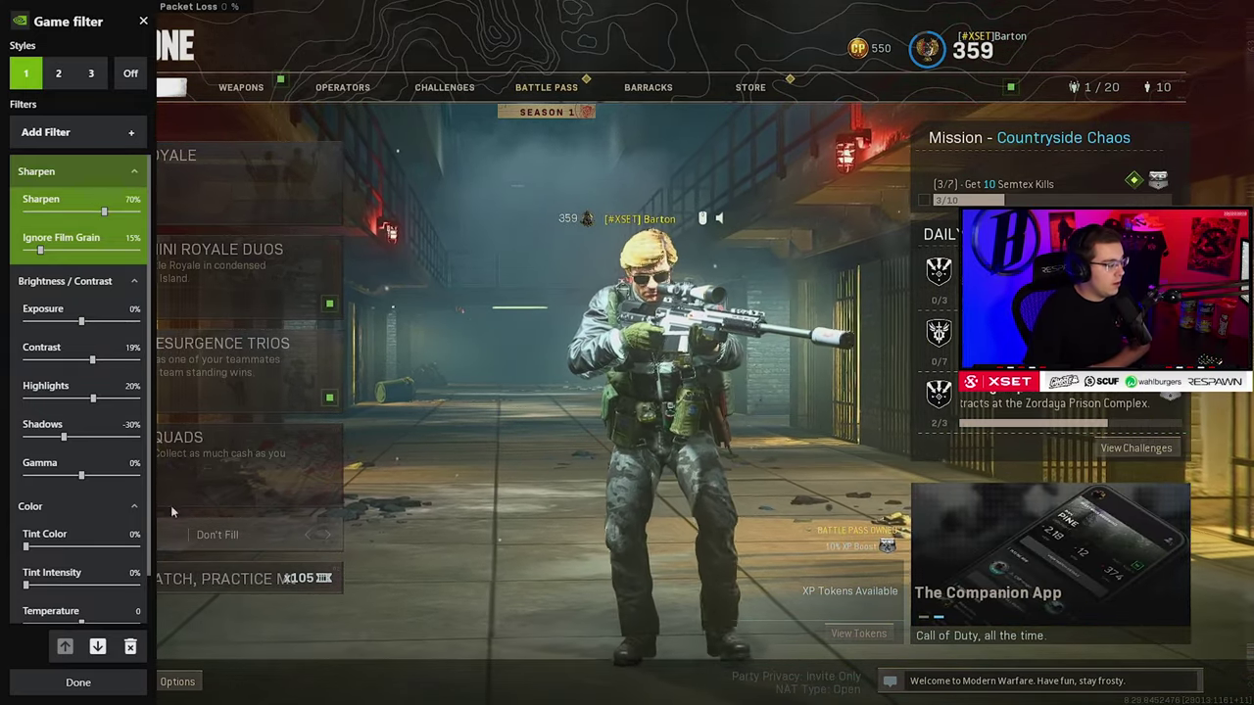
{"action": "left_click_drag", "start_coordinate": [145, 461], "coordinate": [148, 504]}
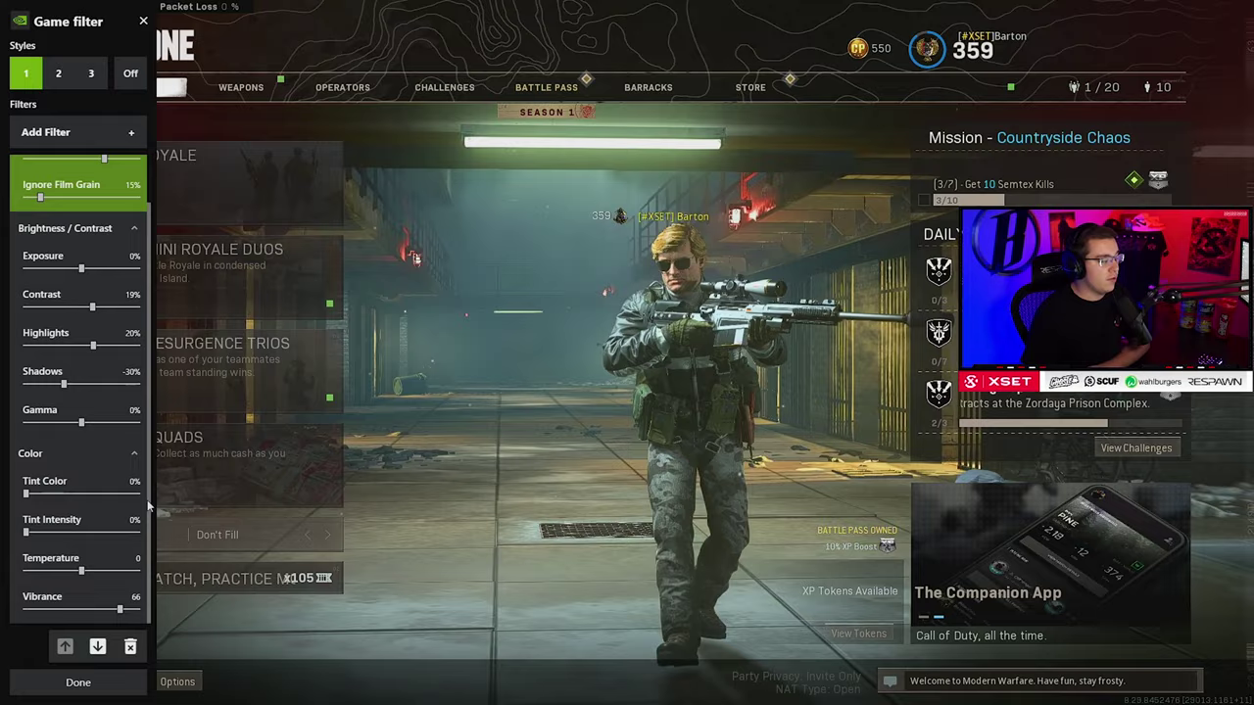
{"action": "left_click", "coordinate": [124, 610]}
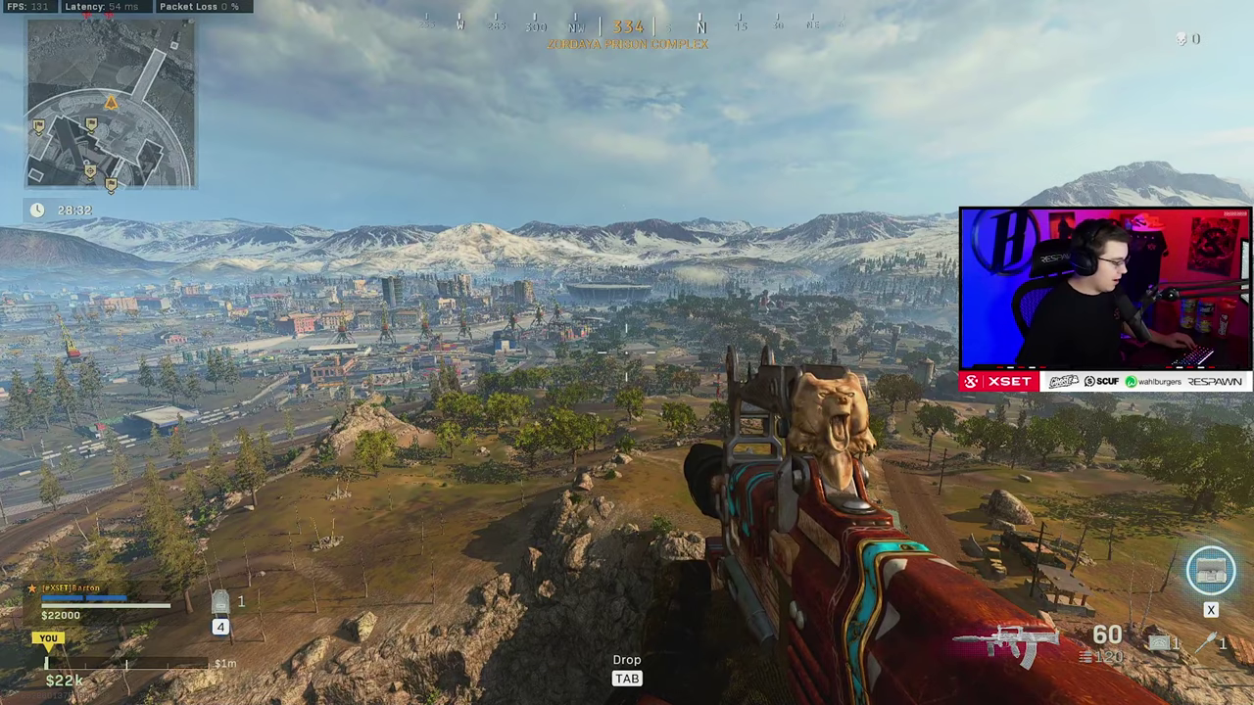
Compare the scene with game filter style 1 and with filters off, leave the filters off, and return to the game
{"action": "key", "text": "alt+z"}
{"action": "left_click", "coordinate": [339, 233]}
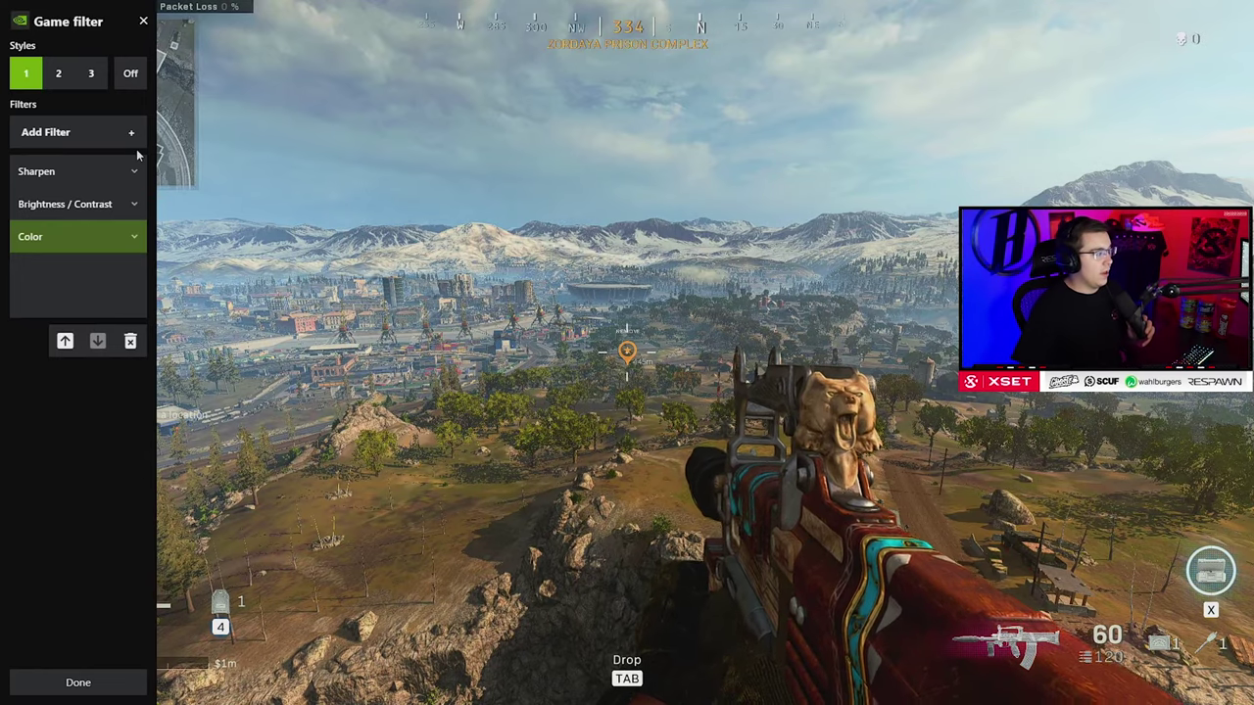
{"action": "left_click", "coordinate": [131, 76]}
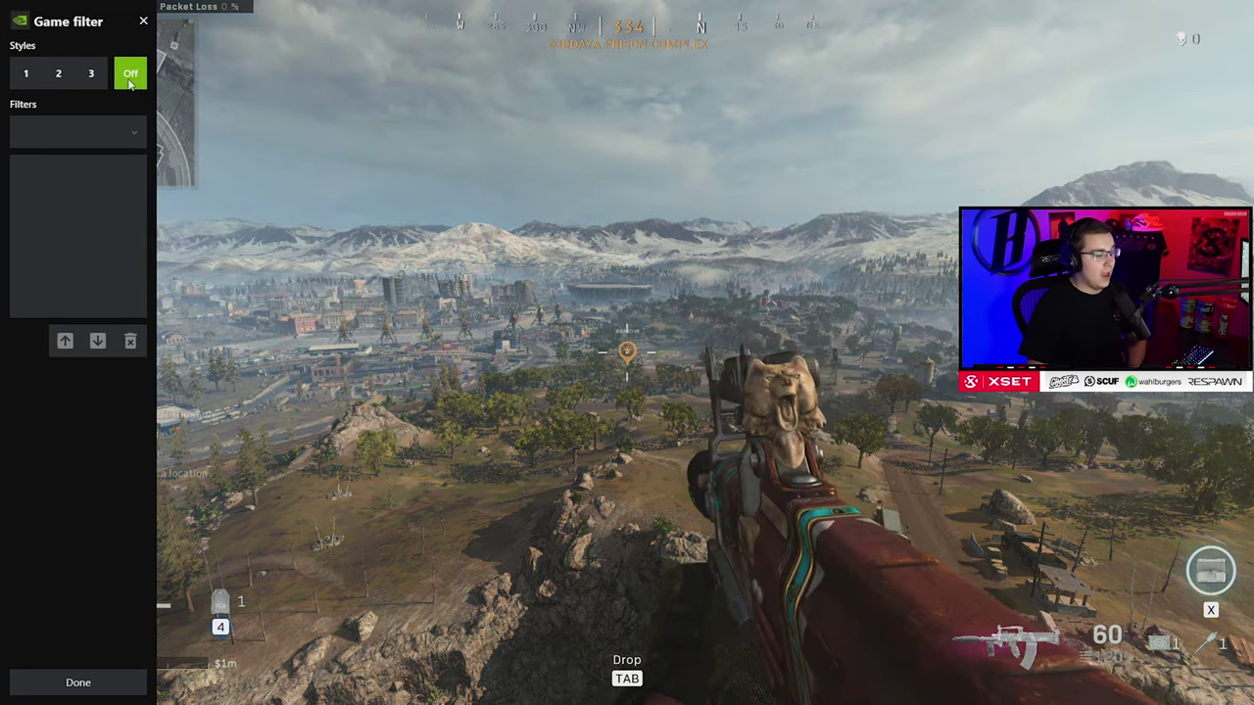
{"action": "left_click", "coordinate": [24, 84]}
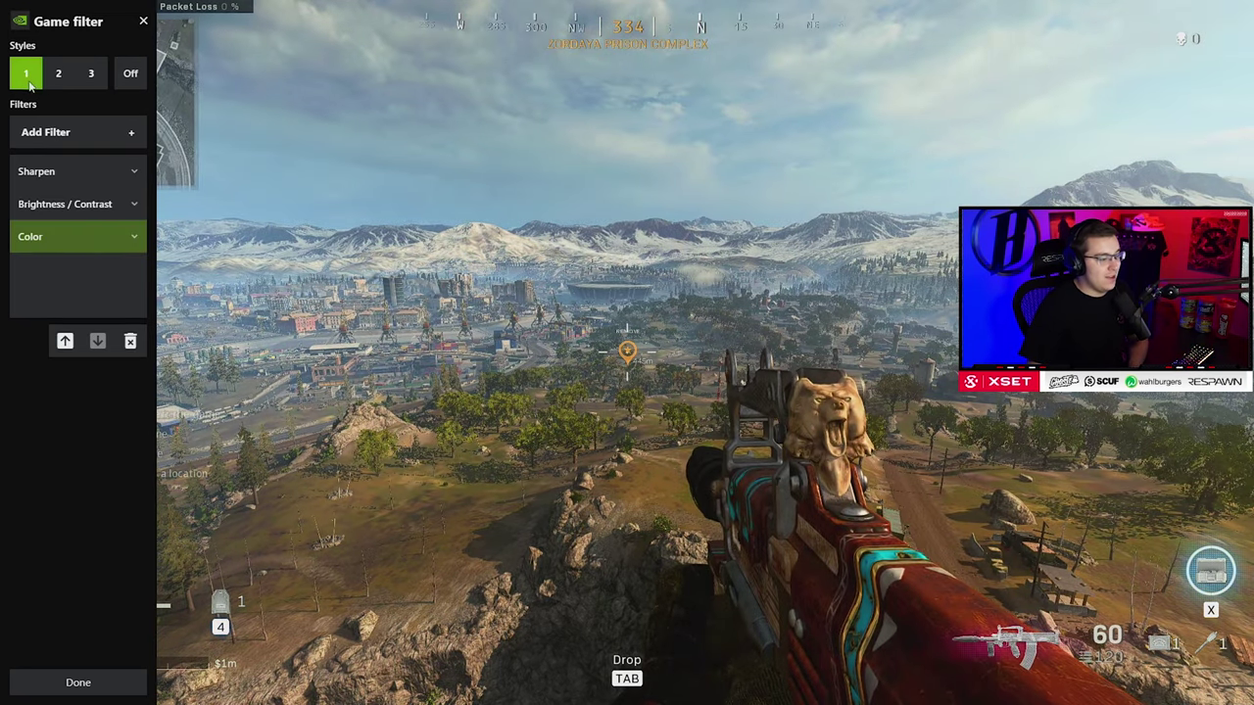
{"action": "left_click", "coordinate": [132, 79]}
{"action": "key", "text": "alt+F3"}
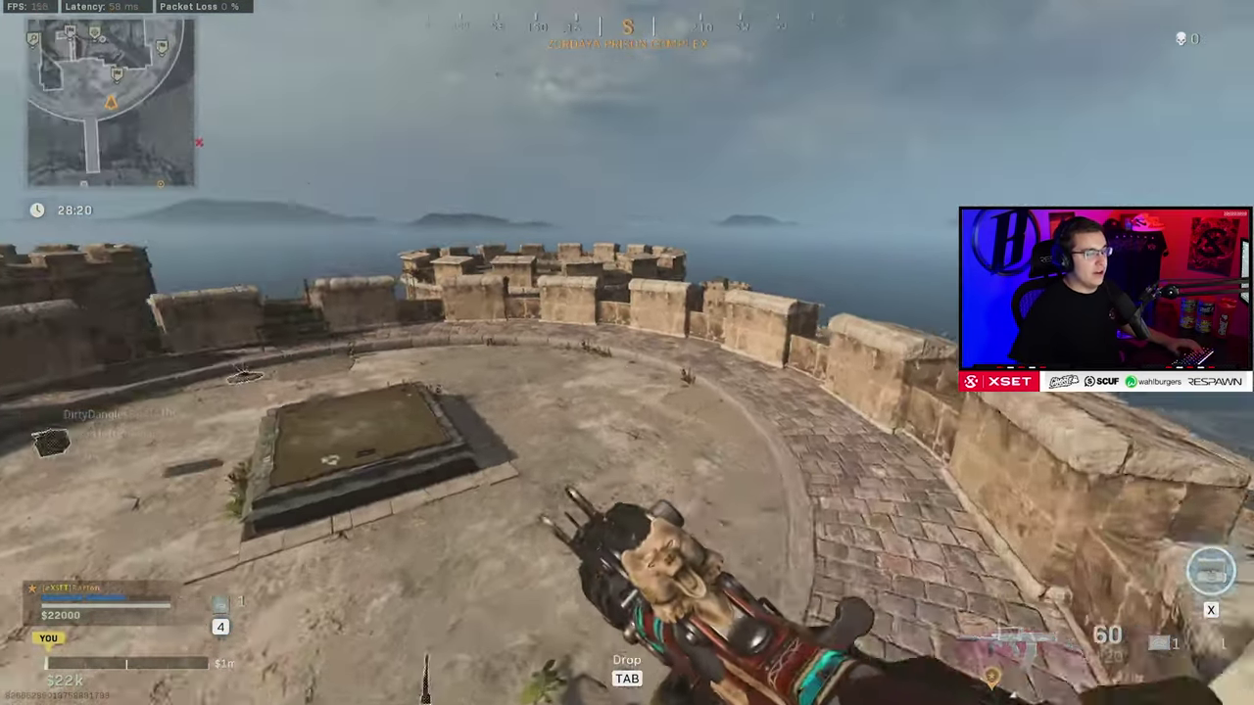
Move across the prison rooftop and up onto its wall to view the surrounding landscape without the filter
{"action": "key", "text": "w"}
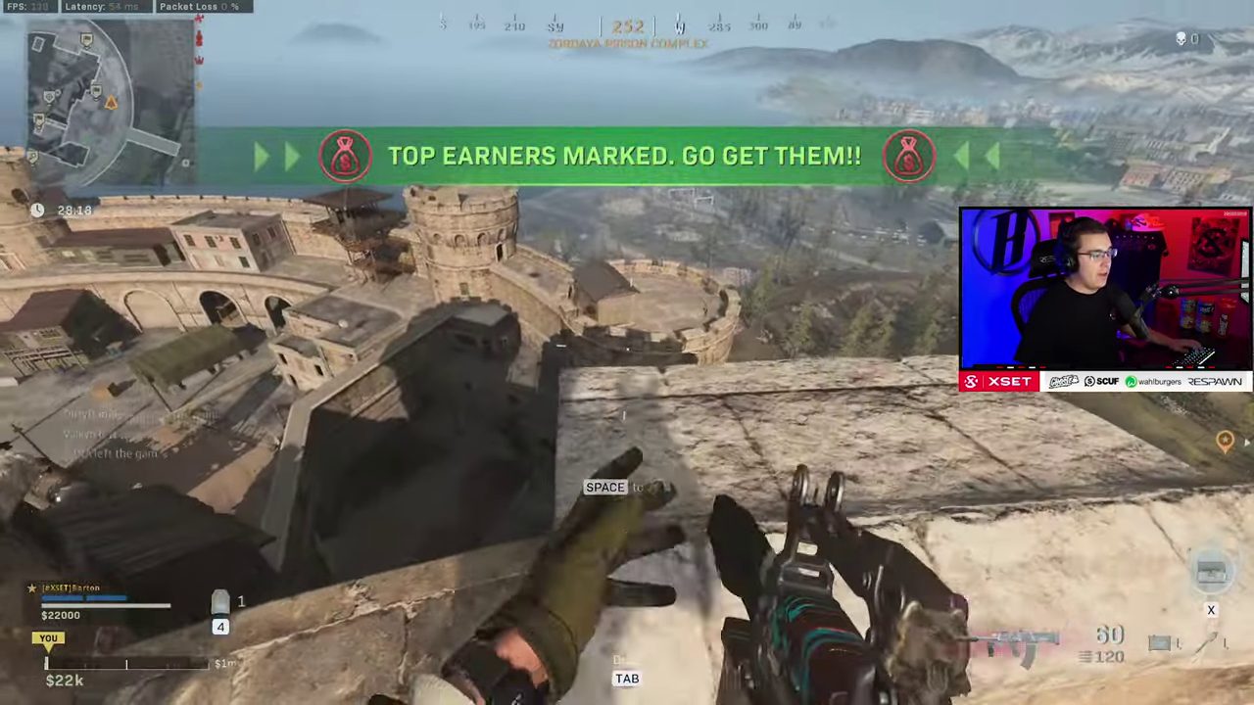
{"action": "key", "text": "space"}
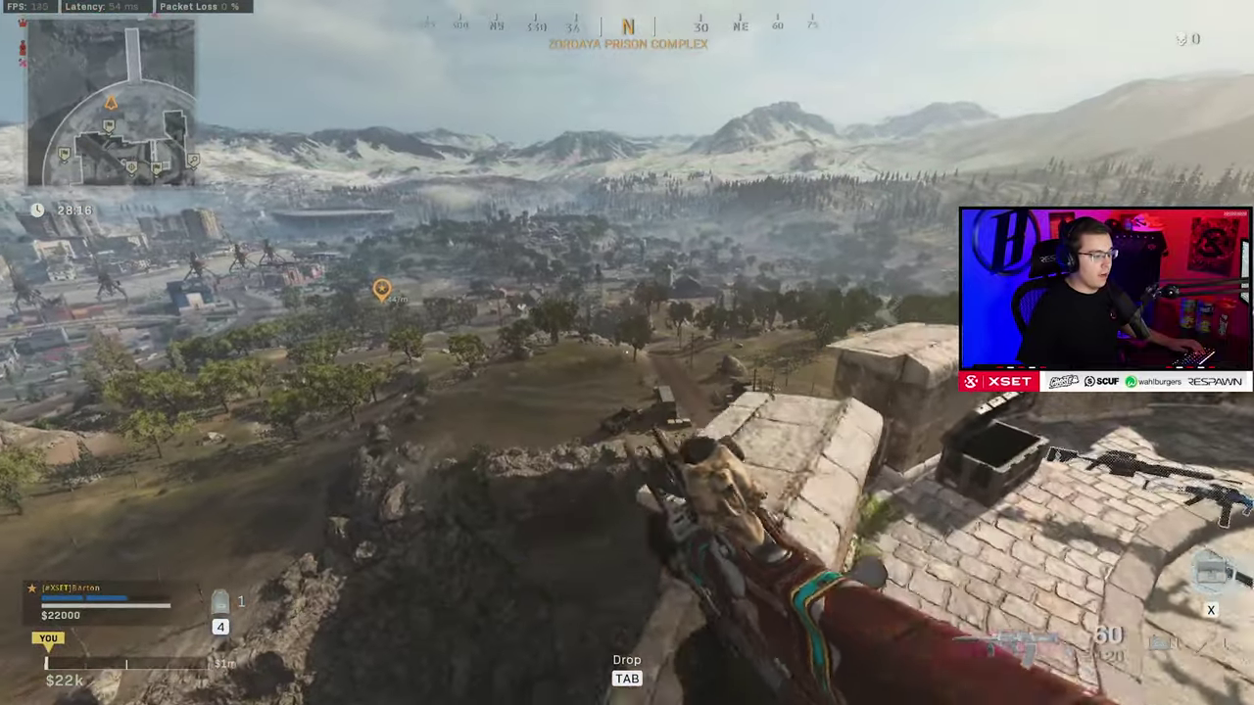
{"action": "key", "text": "w"}
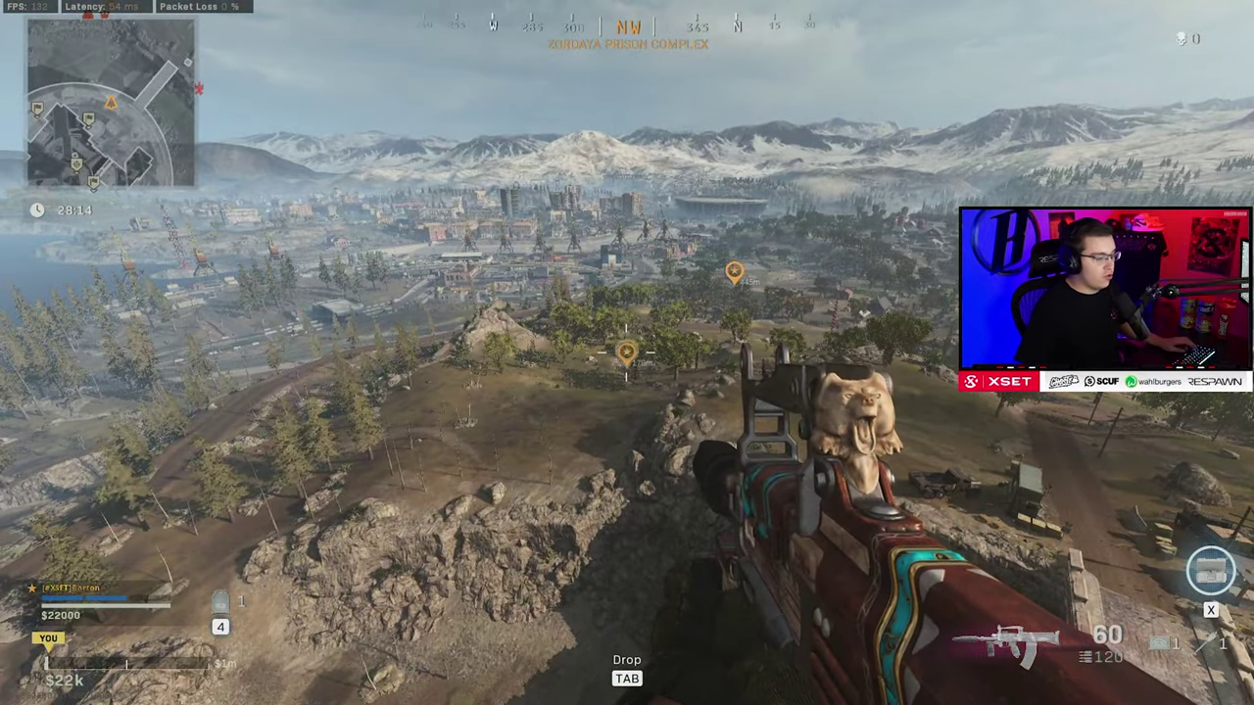
Apply game filter style 1 and return to the game to view the landscape with the filter
{"action": "key", "text": "alt+z"}
{"action": "left_click", "coordinate": [305, 228]}
{"action": "left_click", "coordinate": [24, 77]}
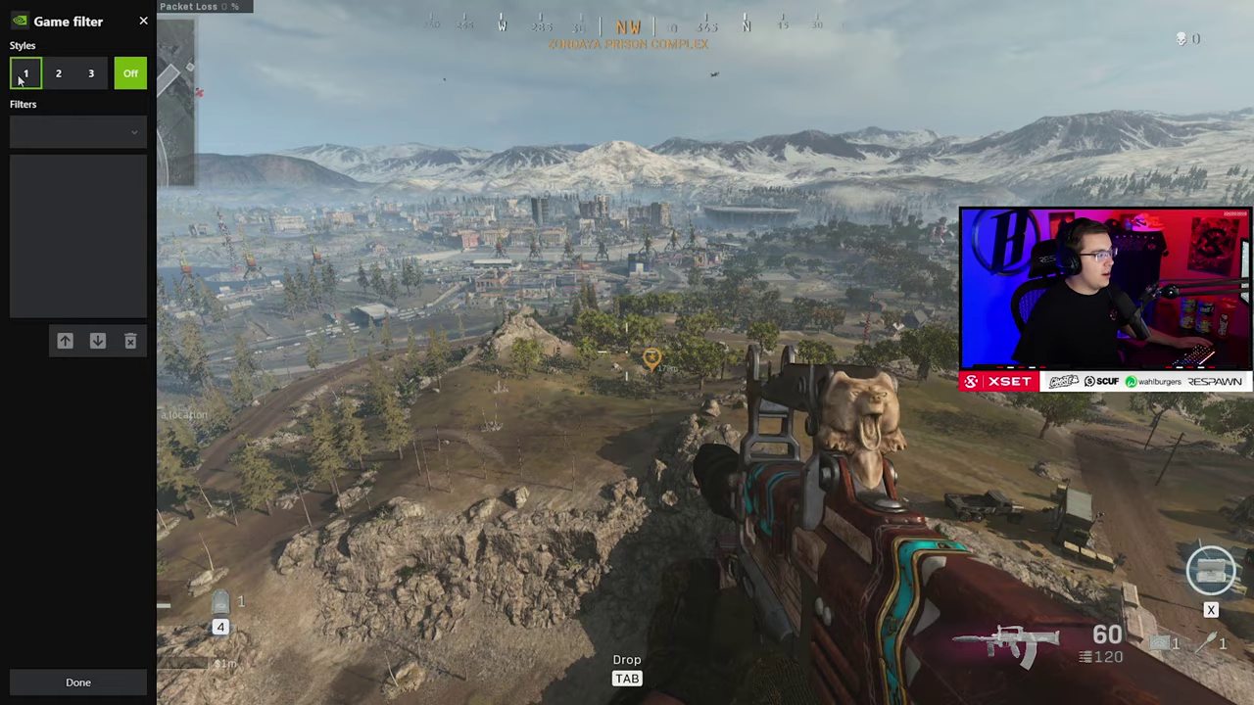
{"action": "key", "text": "alt+z"}
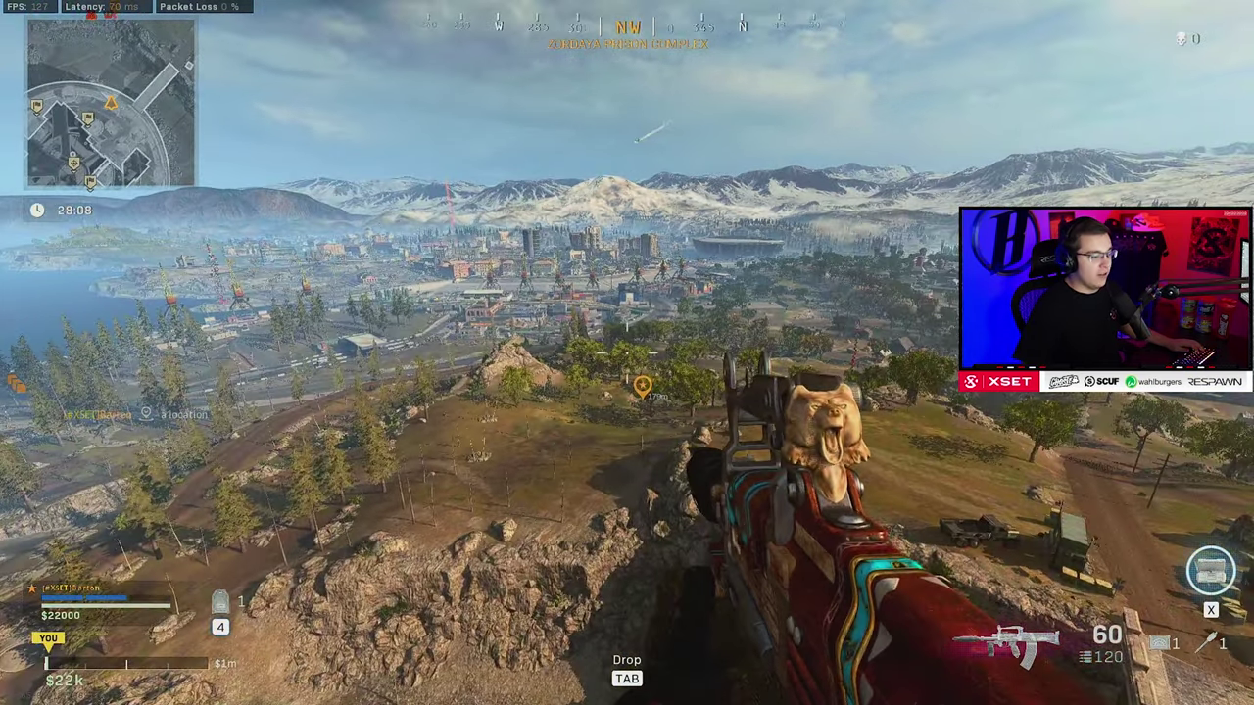
Turn the game filter styles off and return to the game
{"action": "key", "text": "alt+z"}
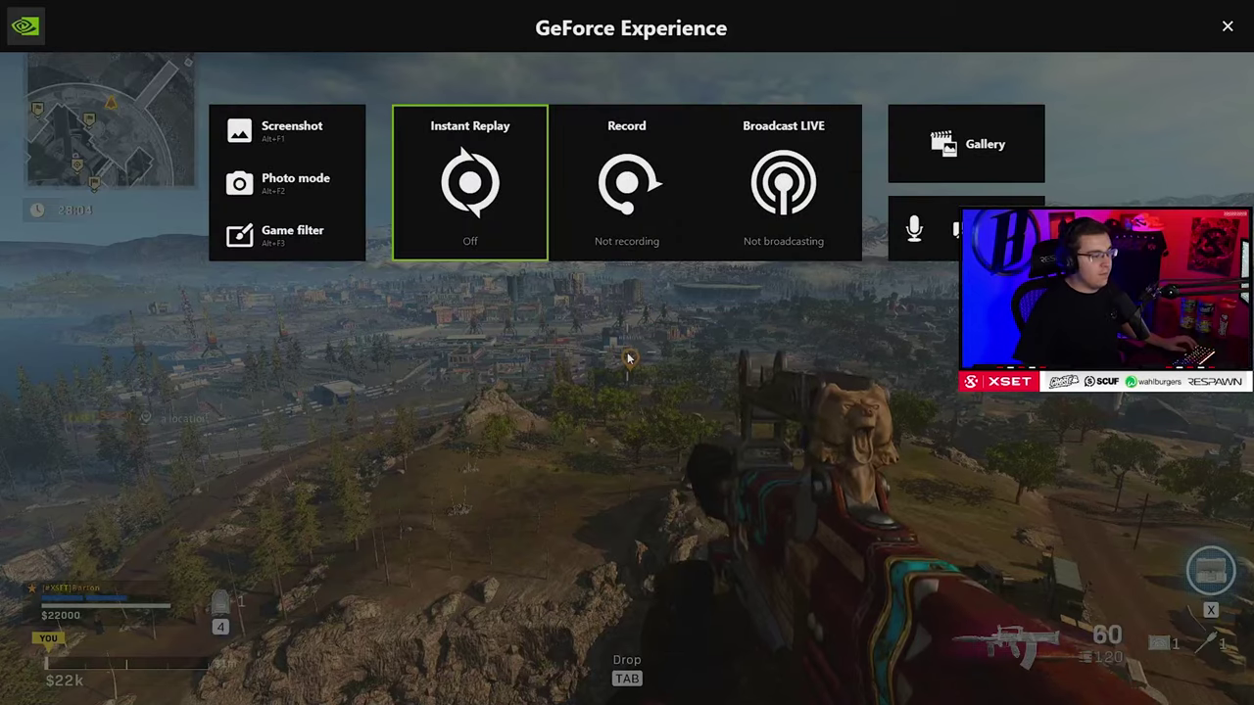
{"action": "left_click", "coordinate": [328, 235]}
{"action": "left_click", "coordinate": [128, 73]}
{"action": "key", "text": "alt+z"}
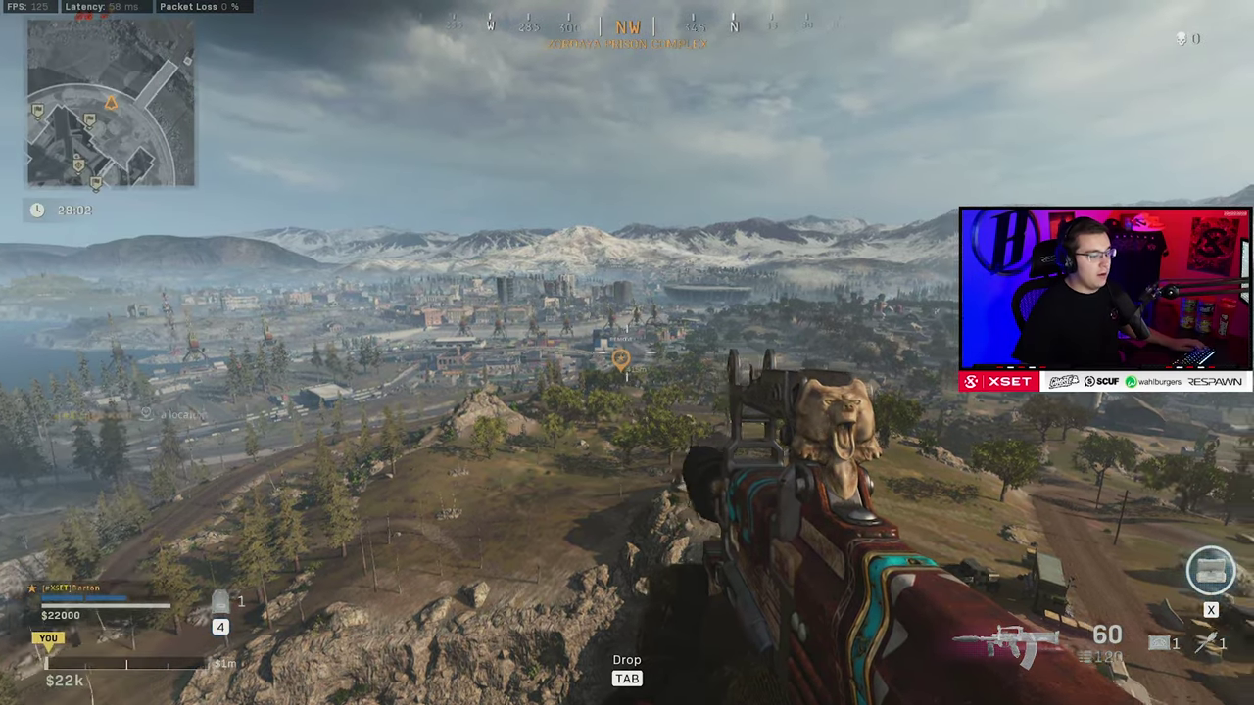